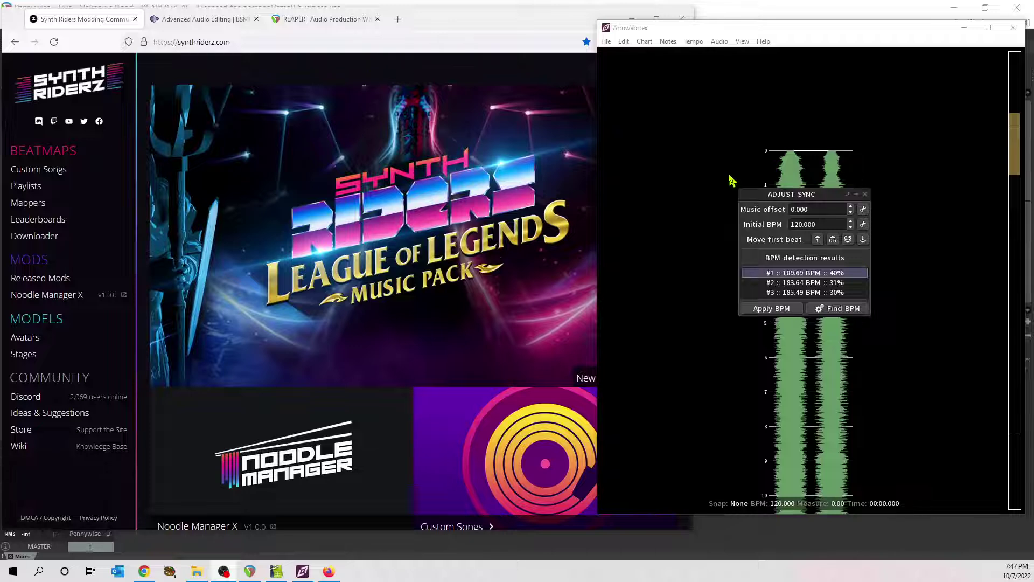
Check the REAPER and Synth Riders tabs, then open the BSMG Wiki's Advanced Audio Editing page.
{"action": "left_click", "coordinate": [318, 23]}
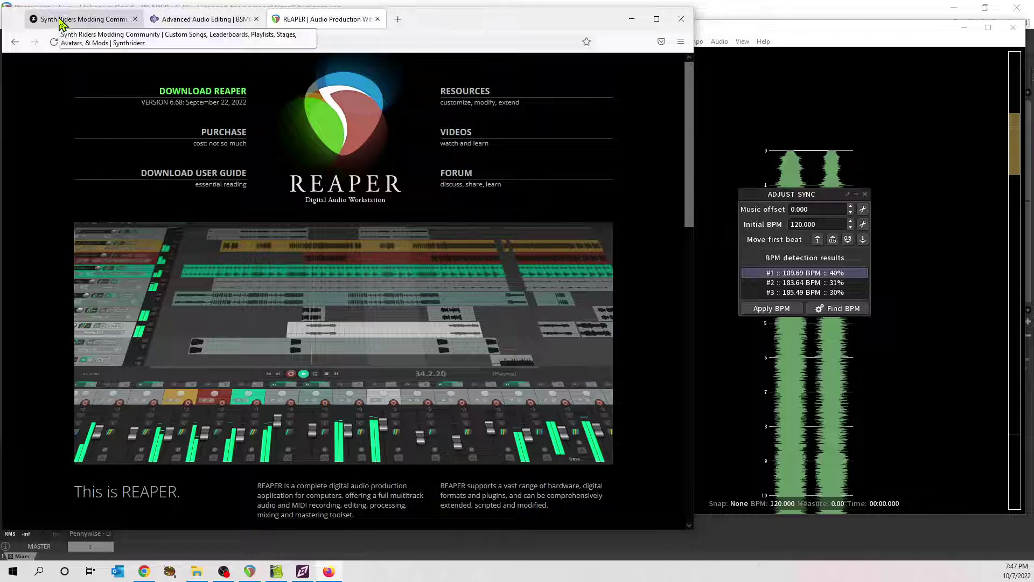
{"action": "left_click", "coordinate": [60, 24]}
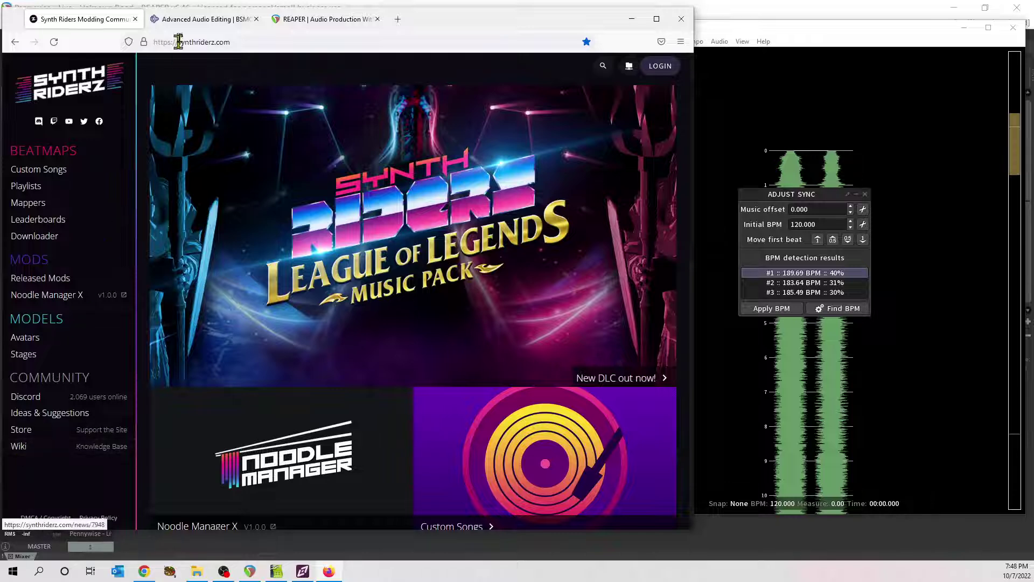
{"action": "left_click", "coordinate": [186, 21]}
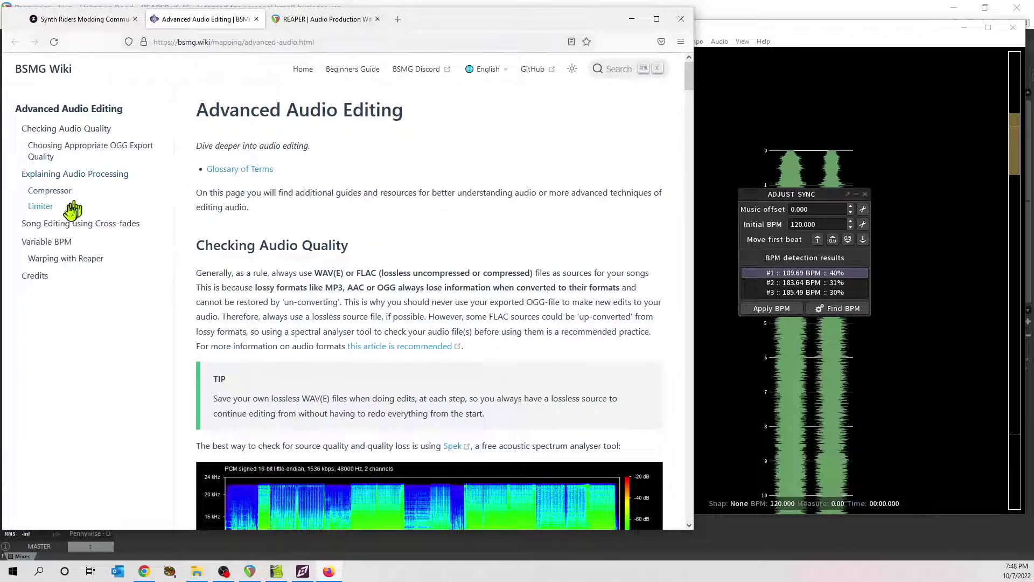
Read the Warping with Reaper section, then minimise the browser to reveal REAPER and ArrowVortex.
{"action": "left_click", "coordinate": [47, 259]}
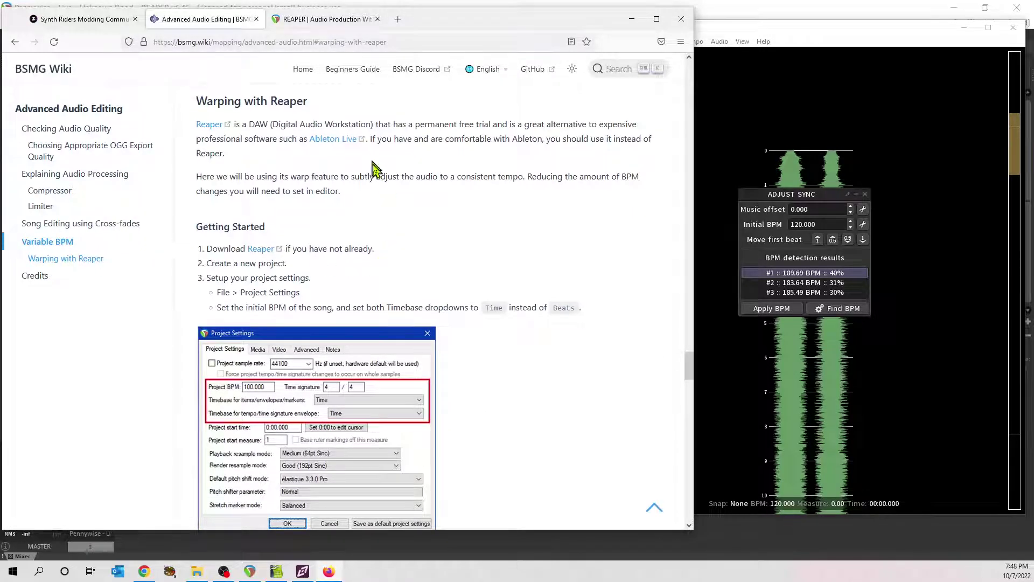
{"action": "scroll", "coordinate": [492, 280], "scroll_direction": "down", "scroll_amount": 10}
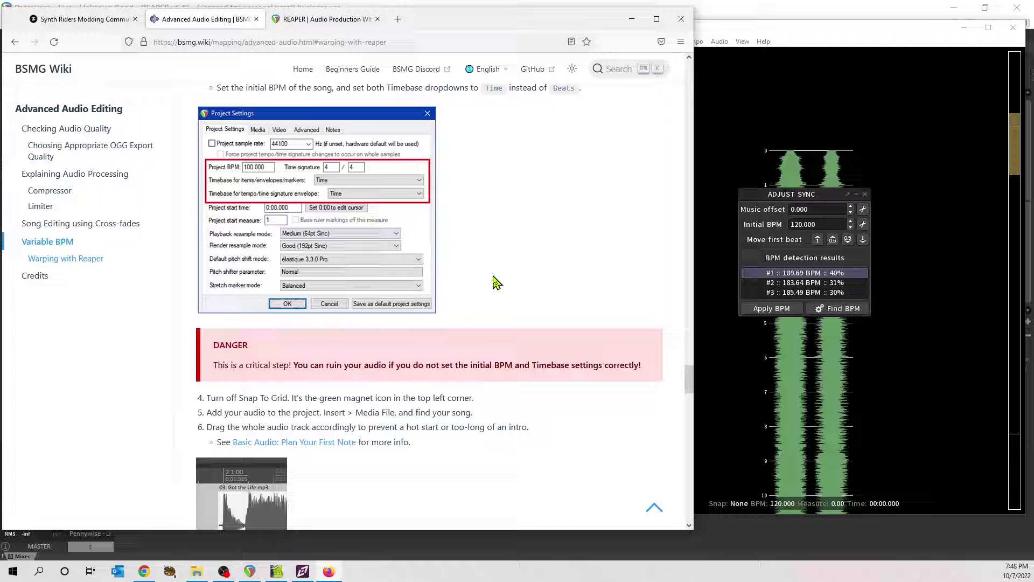
{"action": "scroll", "coordinate": [494, 291], "scroll_direction": "down", "scroll_amount": 3}
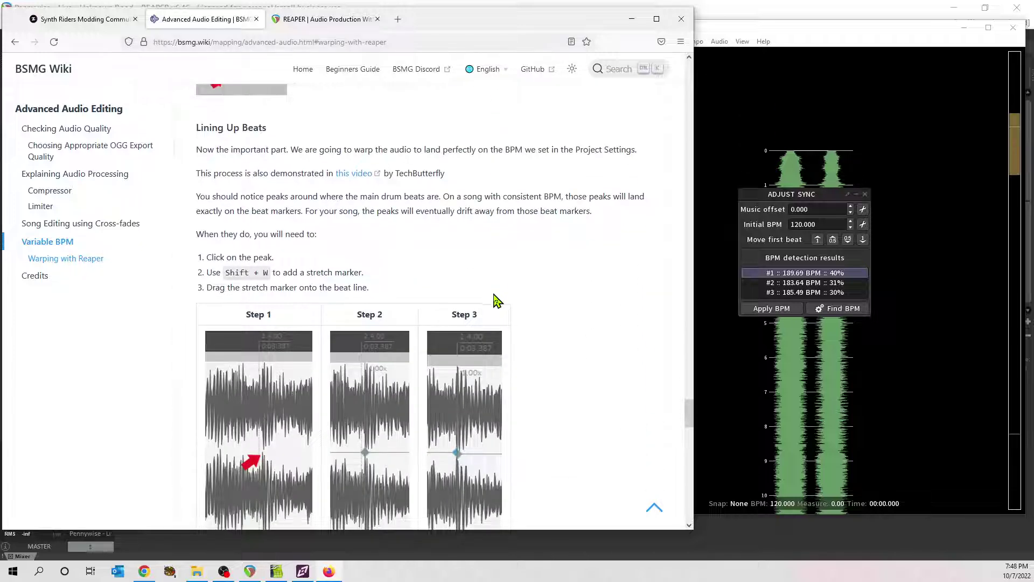
{"action": "scroll", "coordinate": [492, 293], "scroll_direction": "down", "scroll_amount": 5}
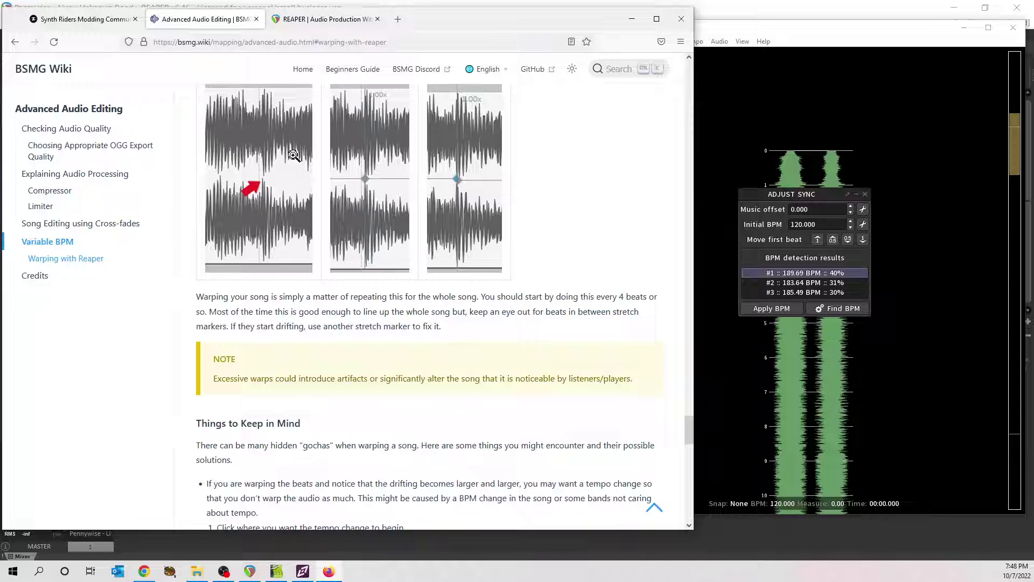
{"action": "scroll", "coordinate": [298, 345], "scroll_direction": "up", "scroll_amount": 3}
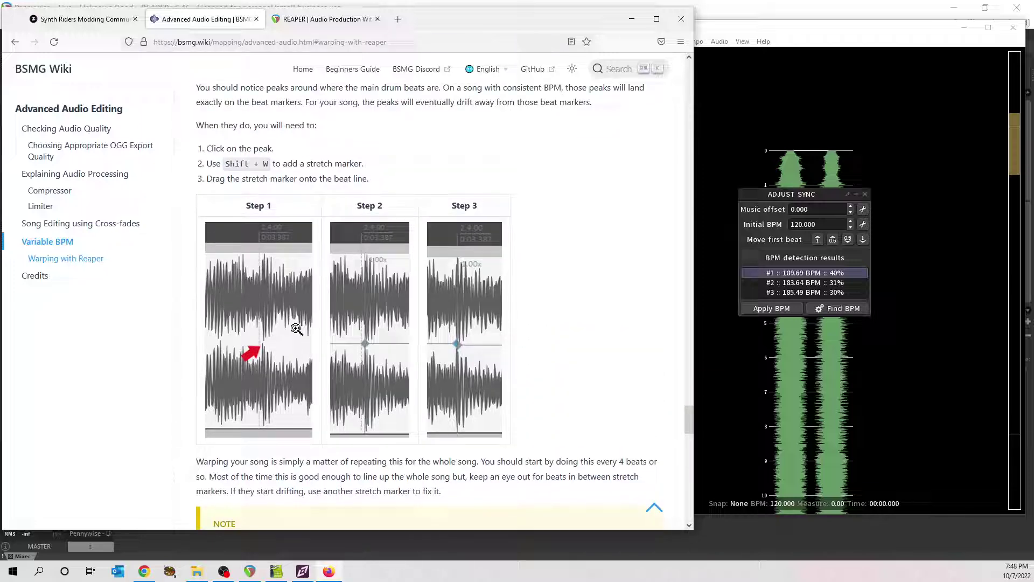
{"action": "scroll", "coordinate": [297, 328], "scroll_direction": "down", "scroll_amount": 6}
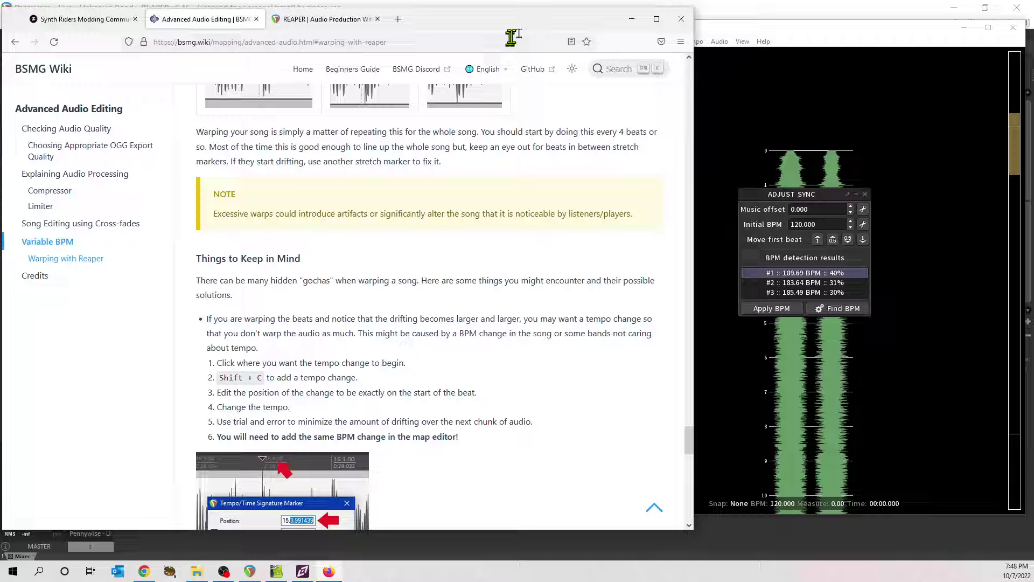
{"action": "left_click", "coordinate": [633, 25]}
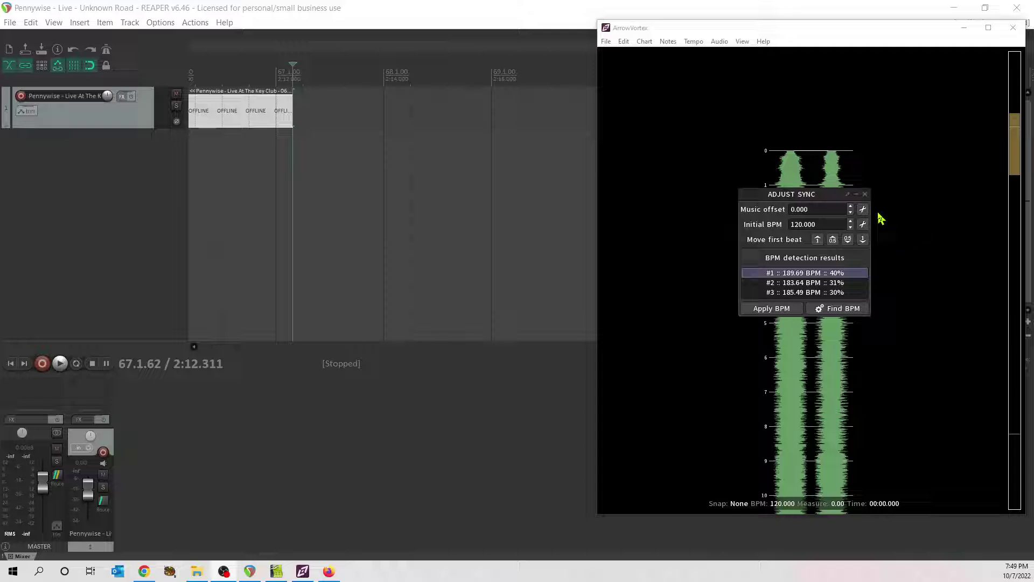
Bring the Pennywise project forward so the Live At The Key Club waveform loads.
{"action": "left_click", "coordinate": [486, 12]}
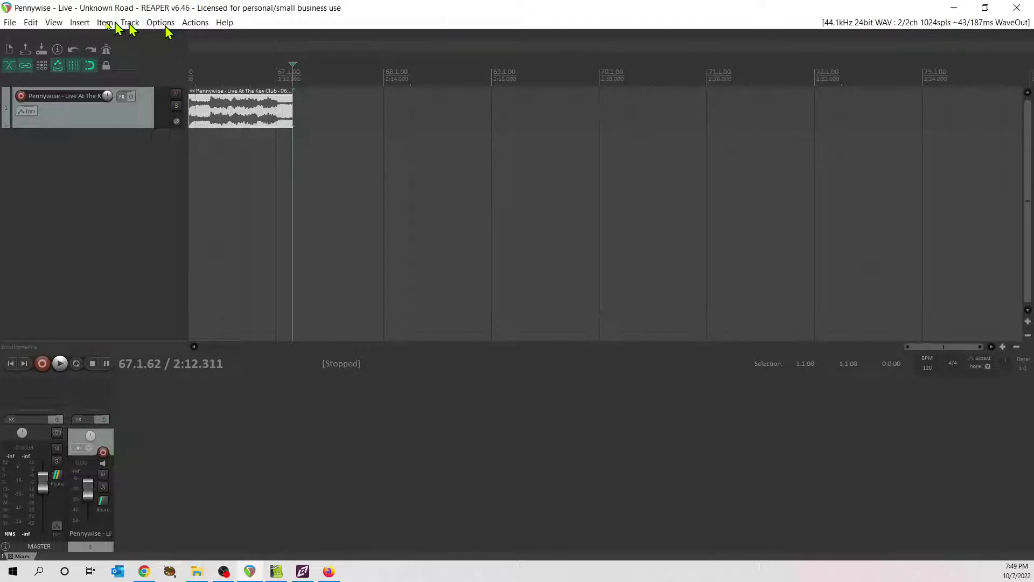
{"action": "left_click", "coordinate": [10, 23]}
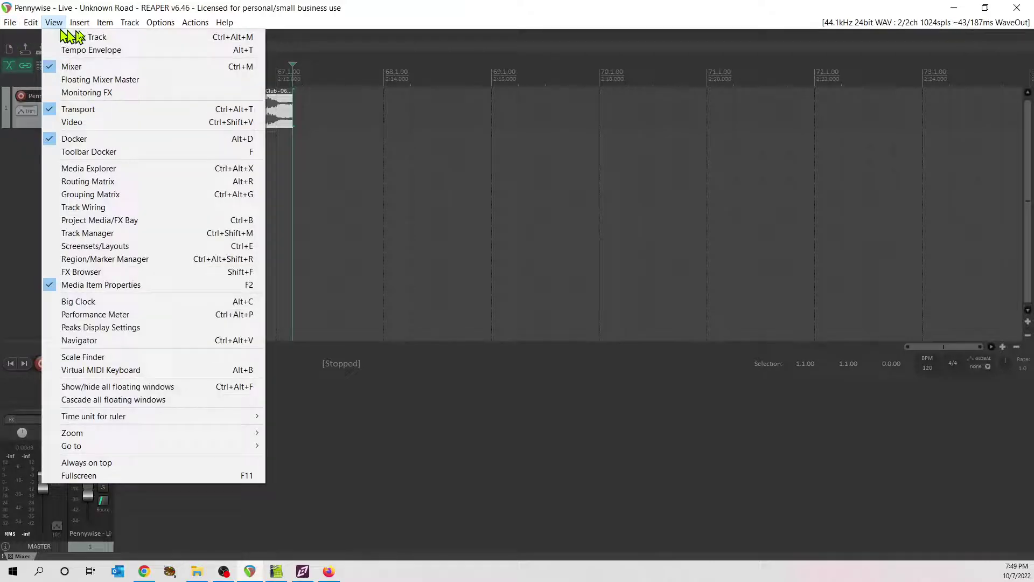
{"action": "mouse_move", "coordinate": [102, 24]}
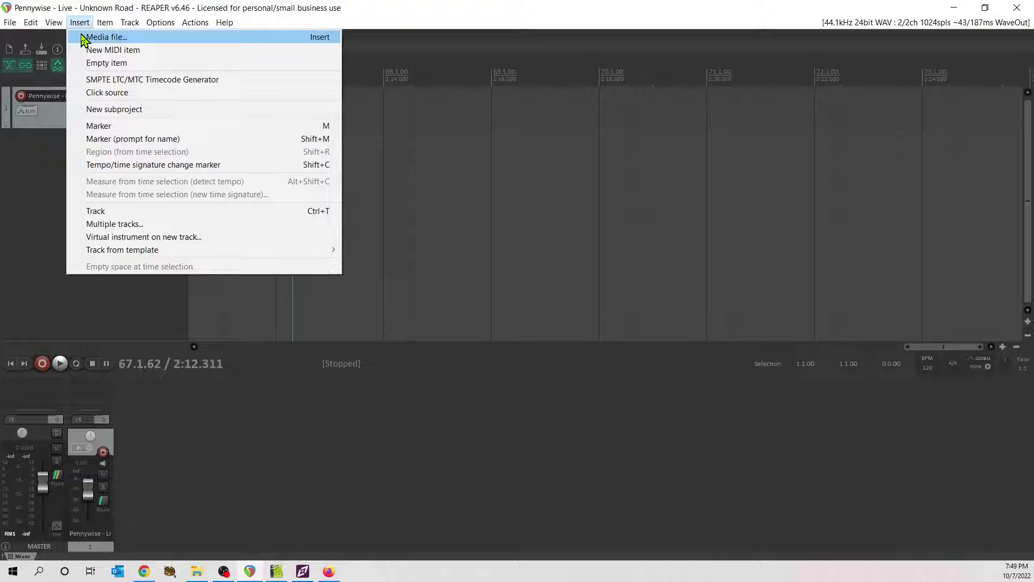
{"action": "left_click", "coordinate": [105, 22]}
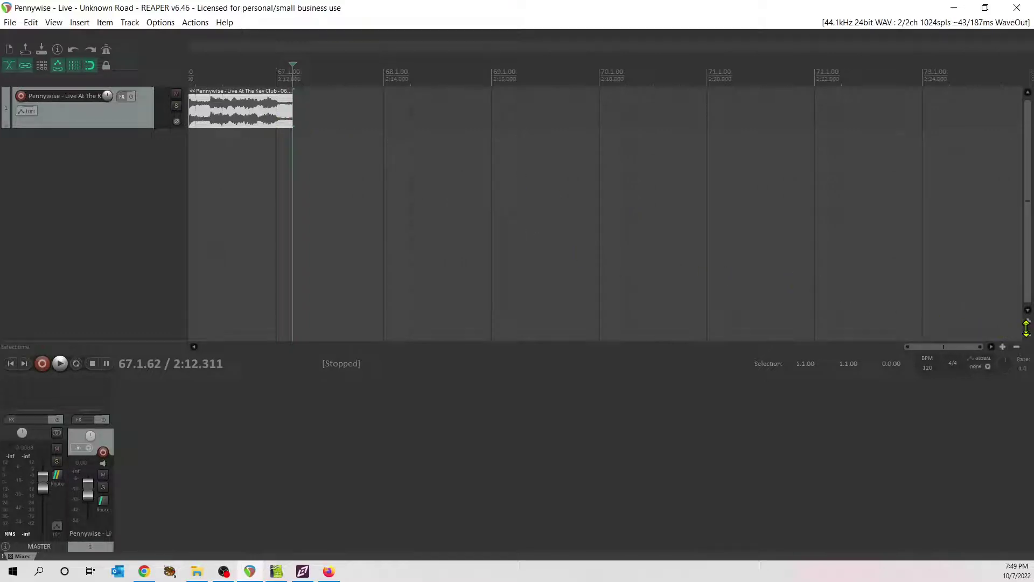
Enlarge the Pennywise track height and zoom horizontally until drum peaks are readable.
{"action": "left_click_drag", "start_coordinate": [1028, 325], "coordinate": [1026, 325]}
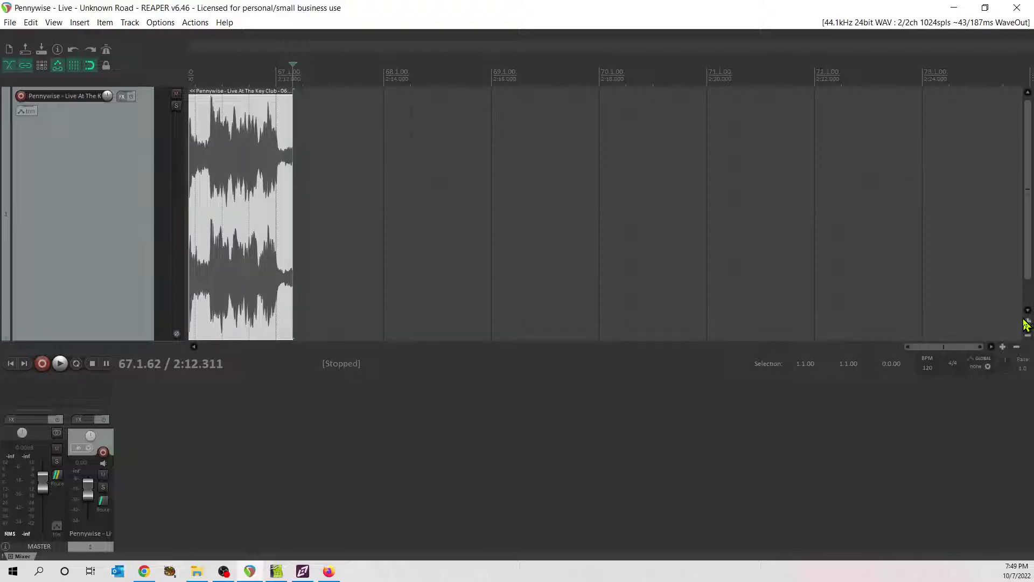
{"action": "left_click_drag", "start_coordinate": [976, 350], "coordinate": [650, 350]}
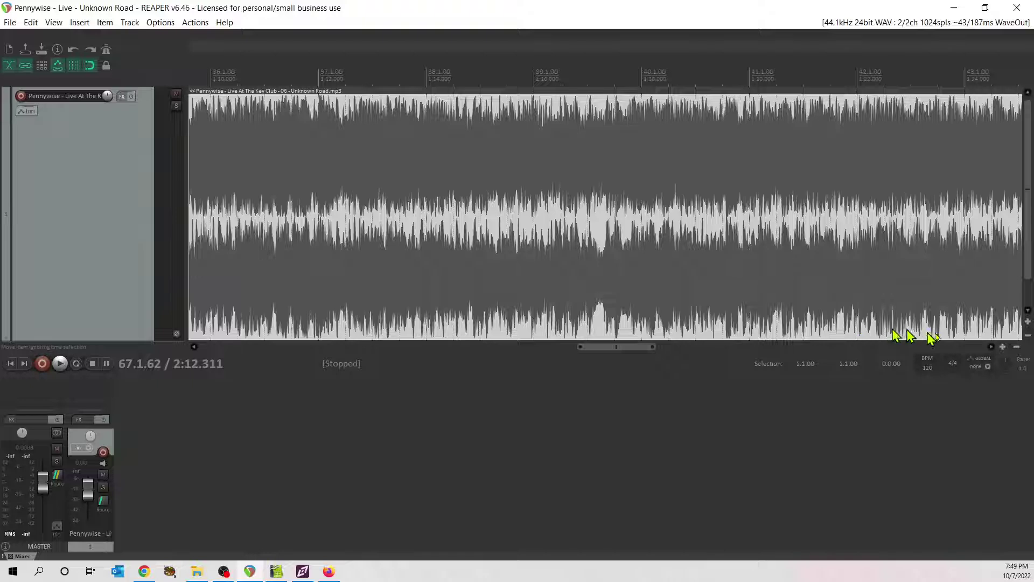
{"action": "left_click", "coordinate": [1003, 348]}
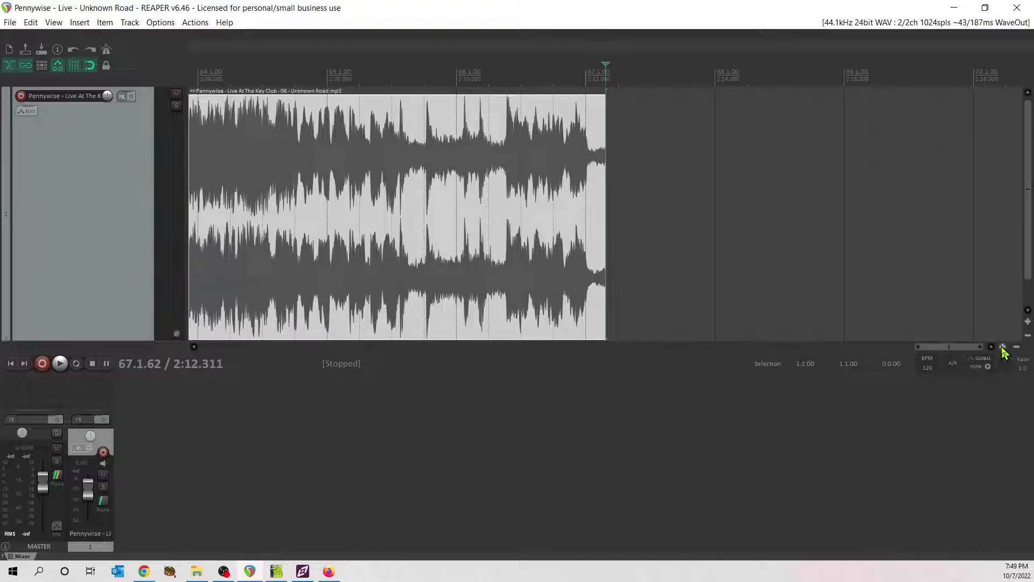
{"action": "left_click", "coordinate": [1003, 348]}
{"action": "left_click", "coordinate": [1002, 348]}
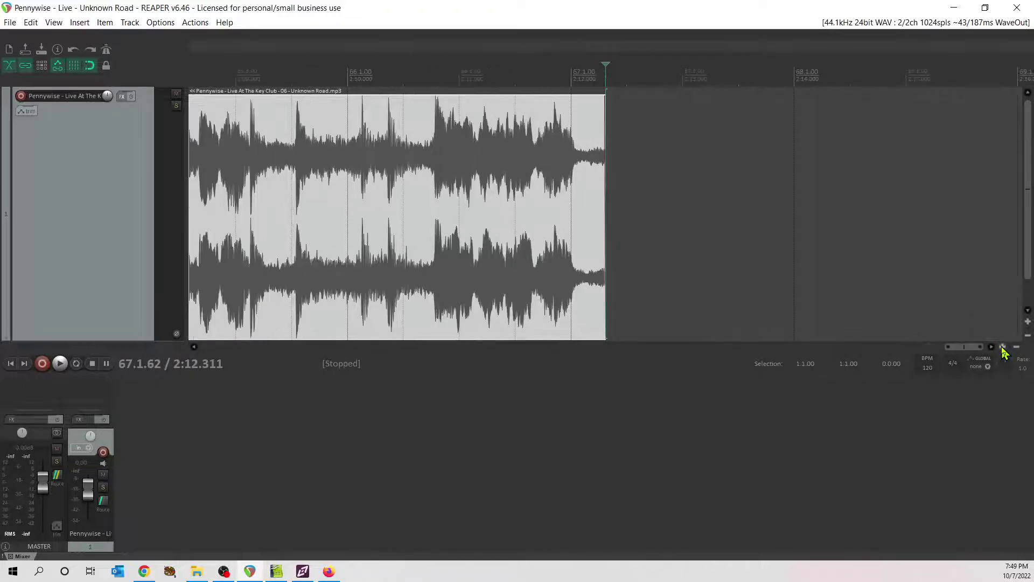
{"action": "left_click_drag", "start_coordinate": [963, 349], "coordinate": [512, 346]}
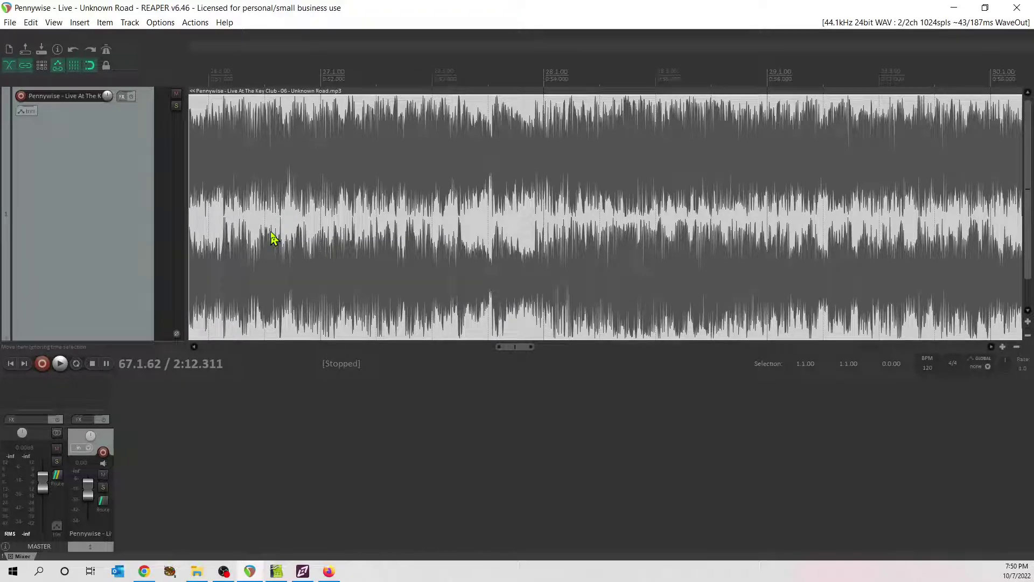
Set the peaks display mode to 'Show spectrogram and peaks'.
{"action": "left_click", "coordinate": [159, 23]}
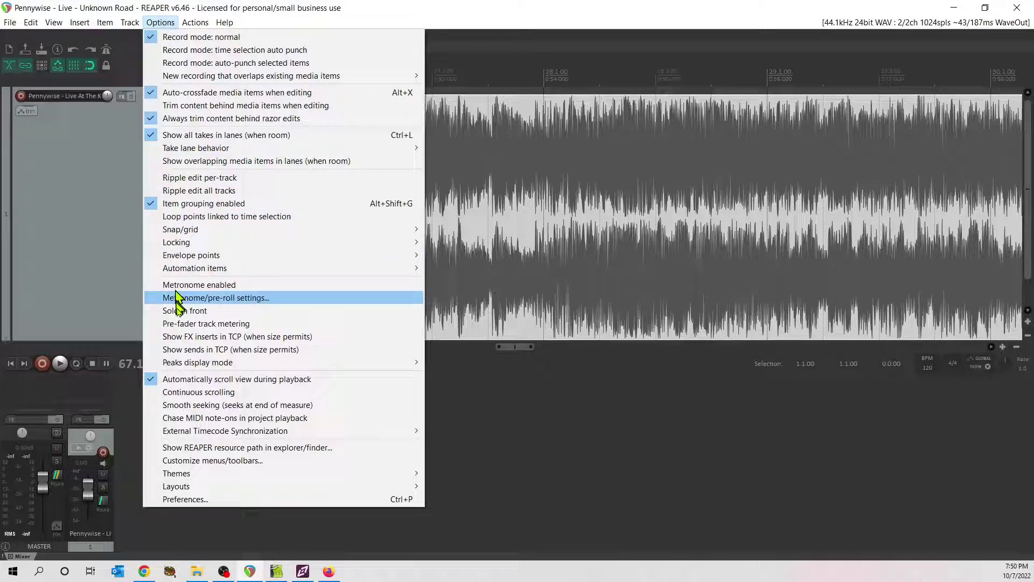
{"action": "mouse_move", "coordinate": [186, 362]}
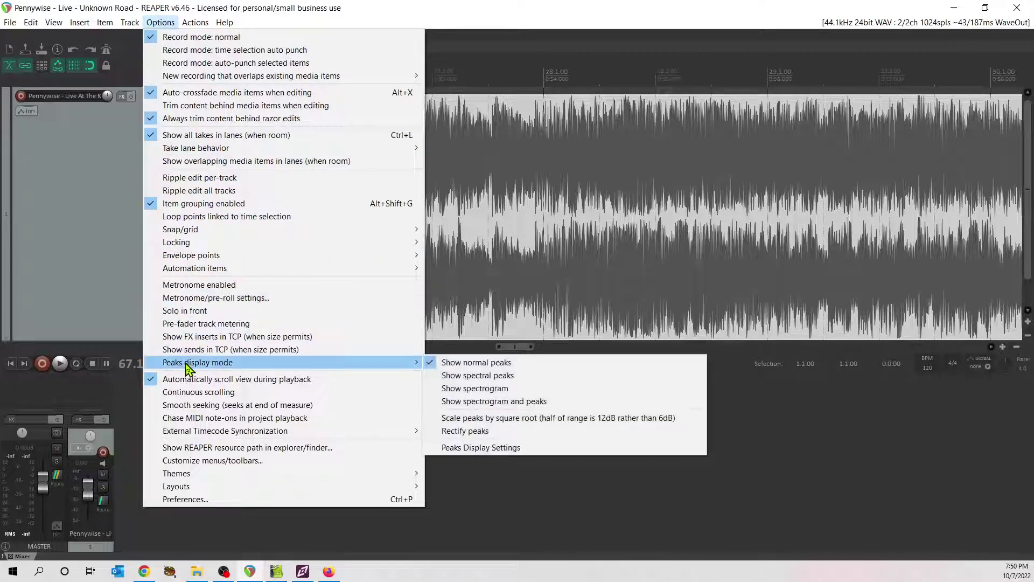
{"action": "left_click", "coordinate": [443, 401]}
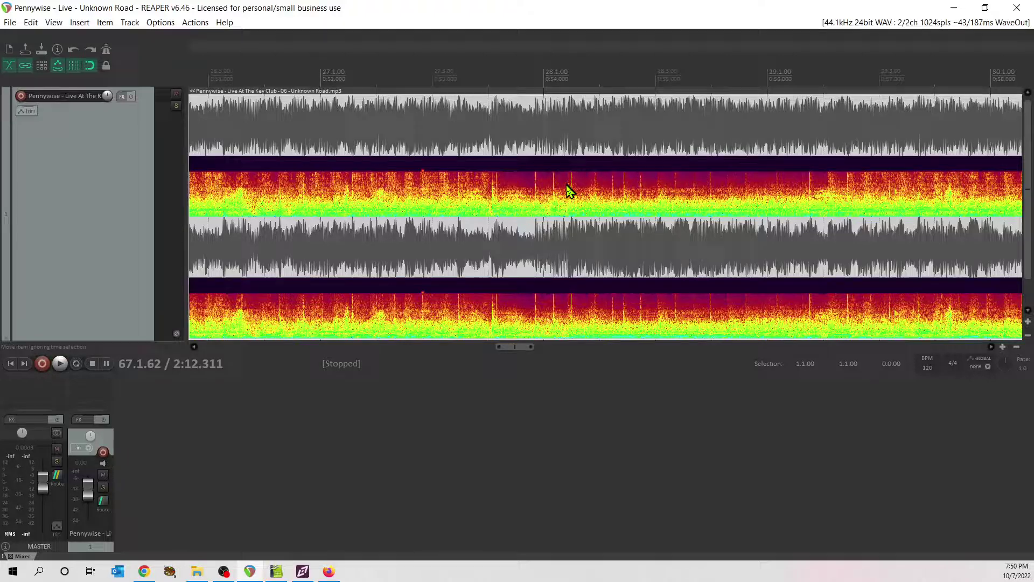
Move the edit cursor to bar 28 (28.1.00, 0:54).
{"action": "left_click", "coordinate": [538, 195]}
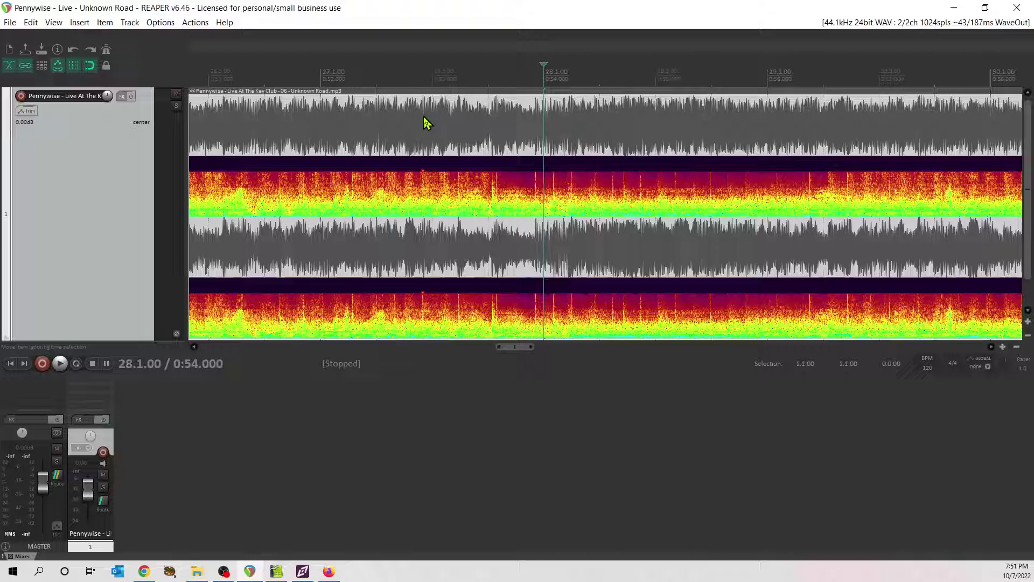
In Project Settings, set the tempo to 189 BPM and both item and tempo-envelope timebases to Time.
{"action": "left_click", "coordinate": [11, 23]}
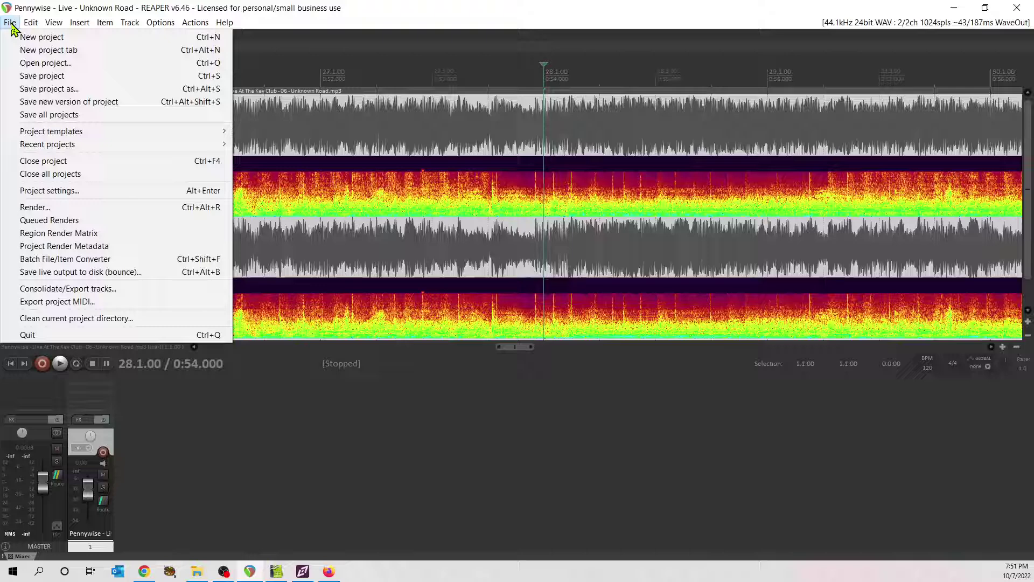
{"action": "left_click", "coordinate": [37, 191]}
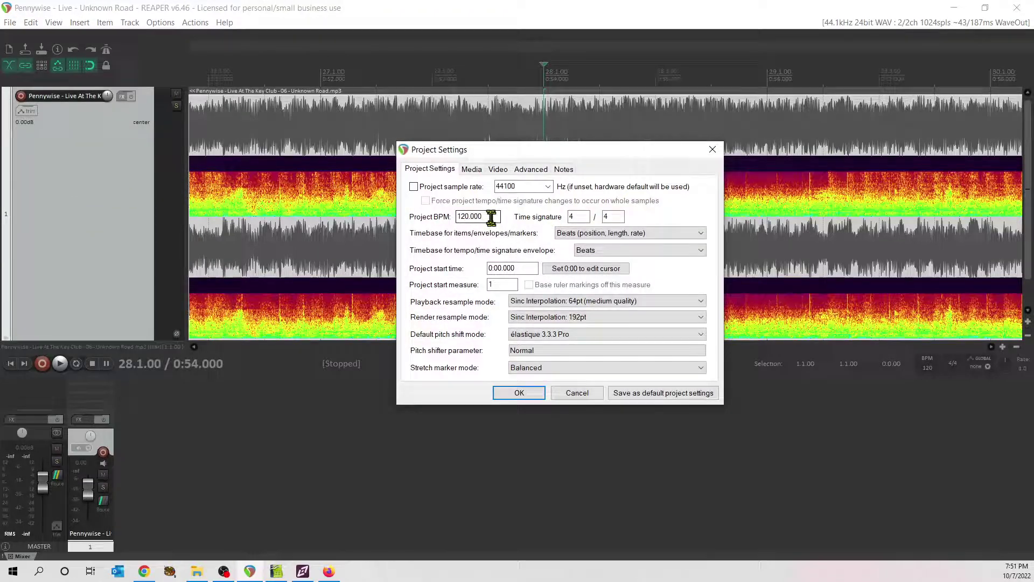
{"action": "left_click_drag", "start_coordinate": [490, 215], "coordinate": [454, 214]}
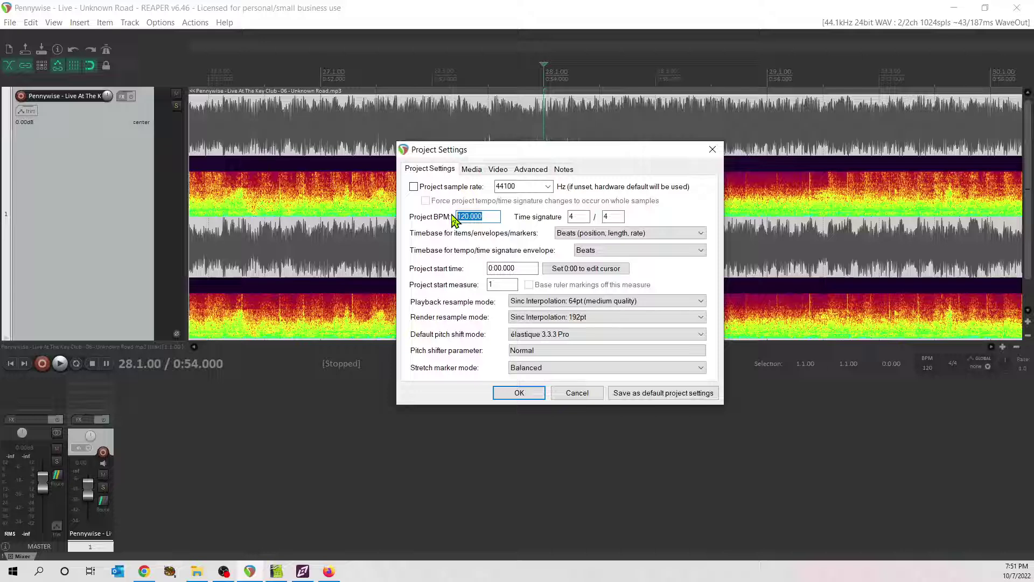
{"action": "type", "text": "189"}
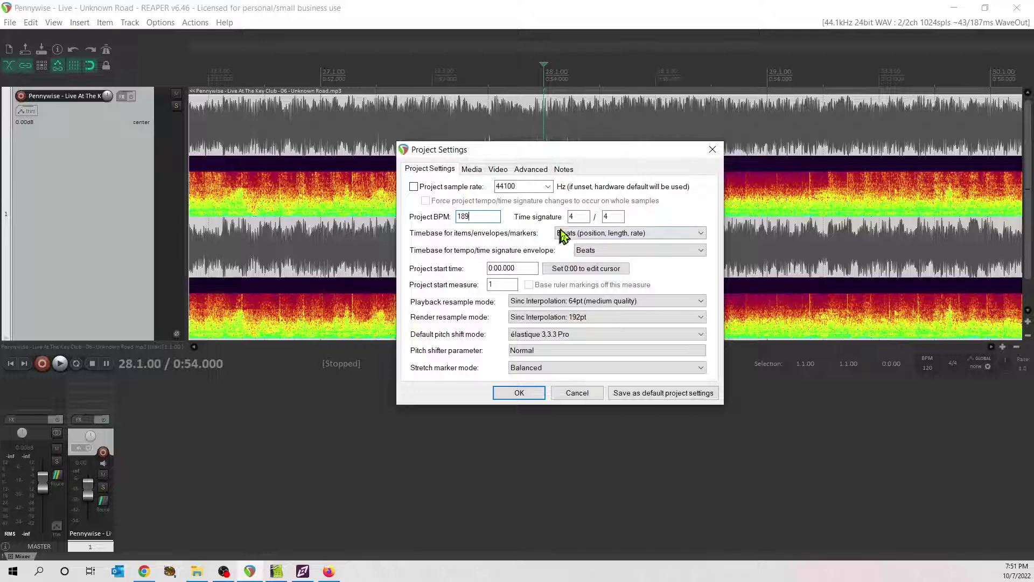
{"action": "left_click", "coordinate": [619, 215]}
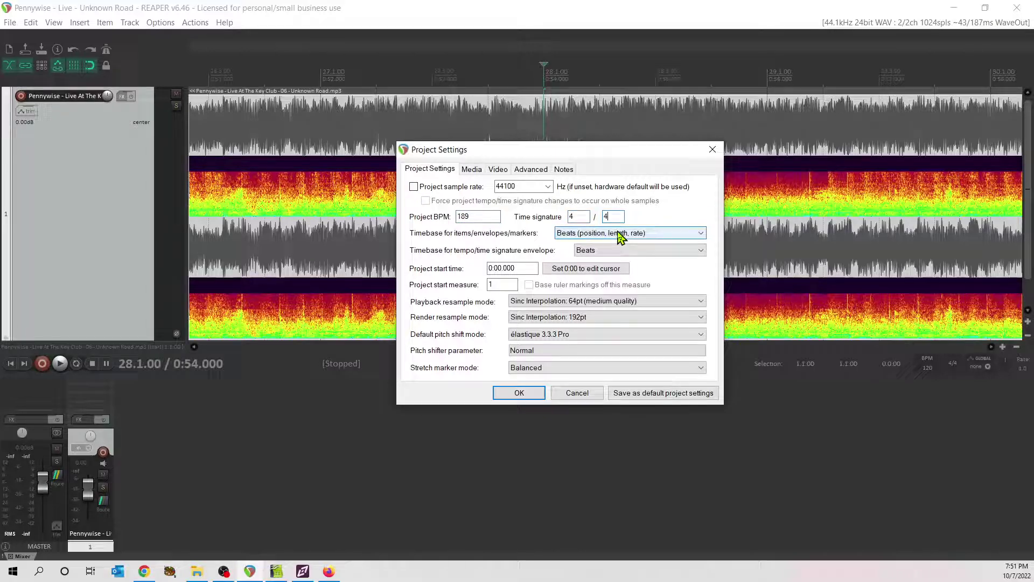
{"action": "left_click", "coordinate": [620, 233]}
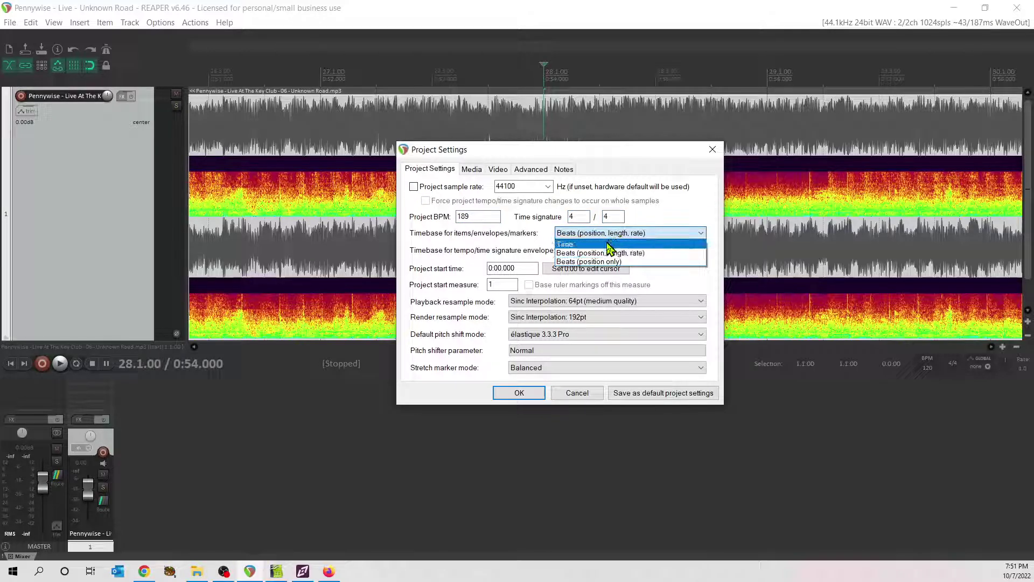
{"action": "left_click", "coordinate": [613, 244]}
{"action": "left_click", "coordinate": [611, 251]}
{"action": "left_click", "coordinate": [610, 264]}
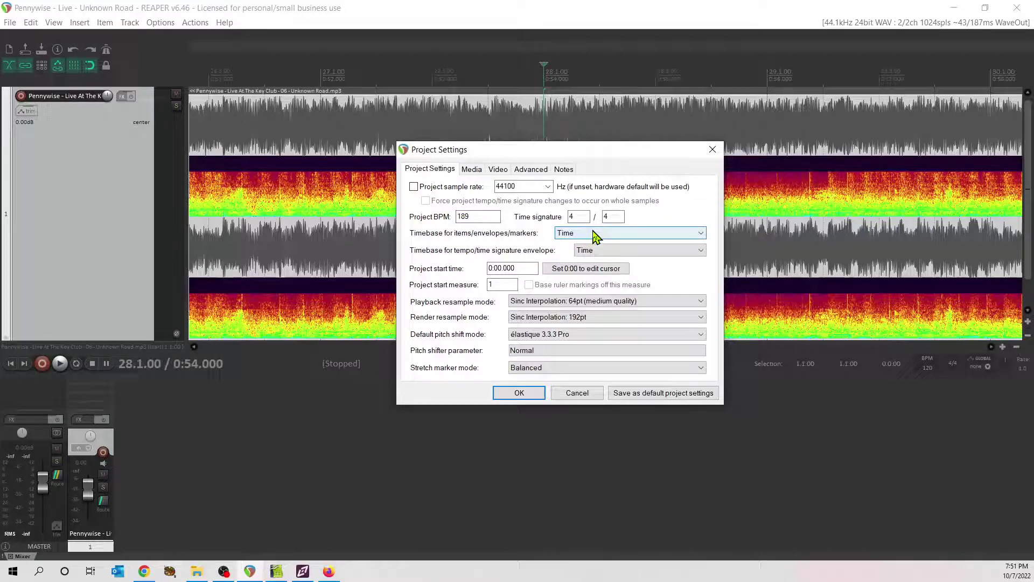
Apply the 189 BPM project settings and turn snapping off.
{"action": "left_click", "coordinate": [518, 393]}
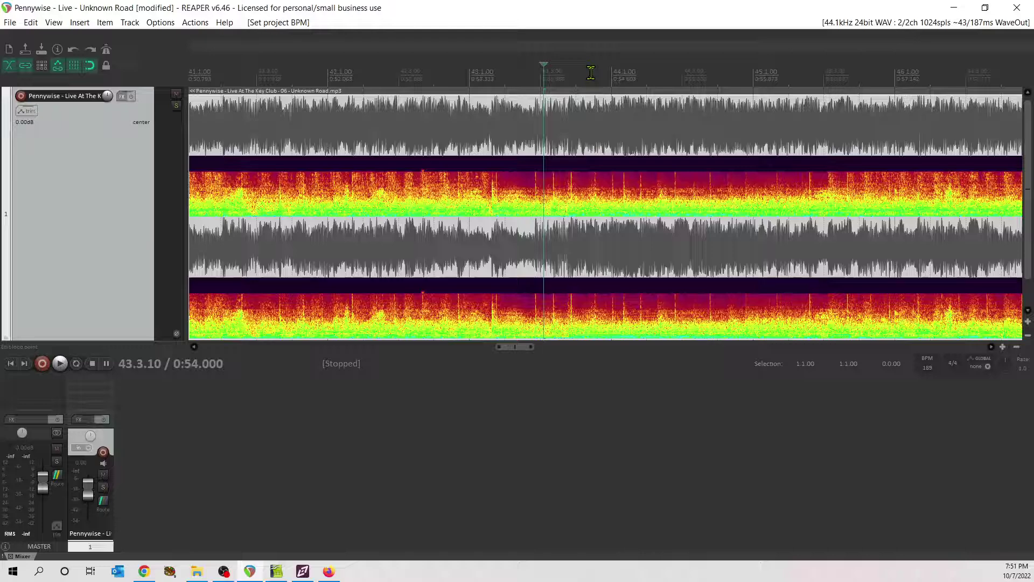
{"action": "left_click_drag", "start_coordinate": [516, 347], "coordinate": [310, 350]}
{"action": "left_click", "coordinate": [425, 182]}
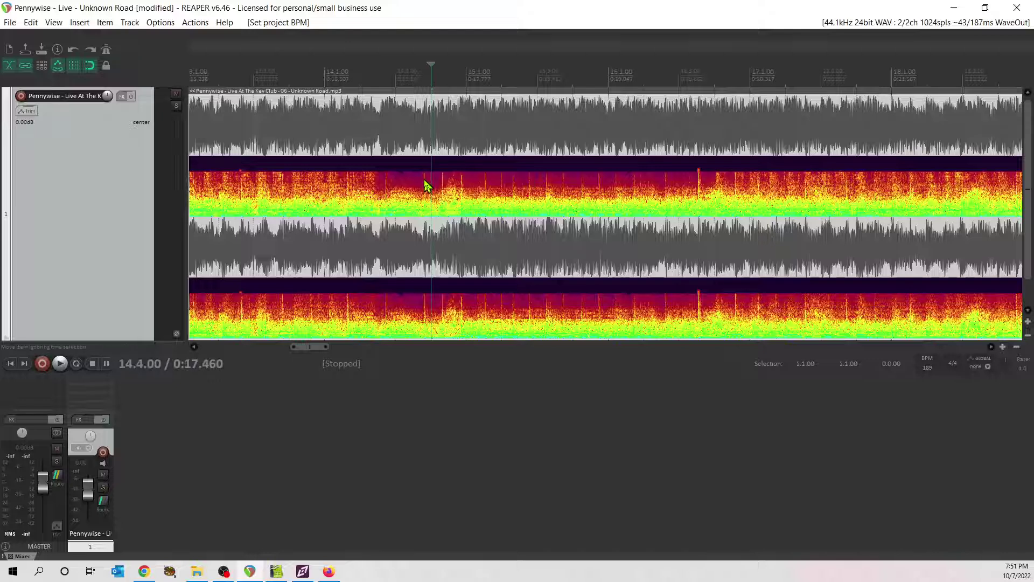
{"action": "left_click", "coordinate": [89, 66]}
{"action": "left_click", "coordinate": [88, 68]}
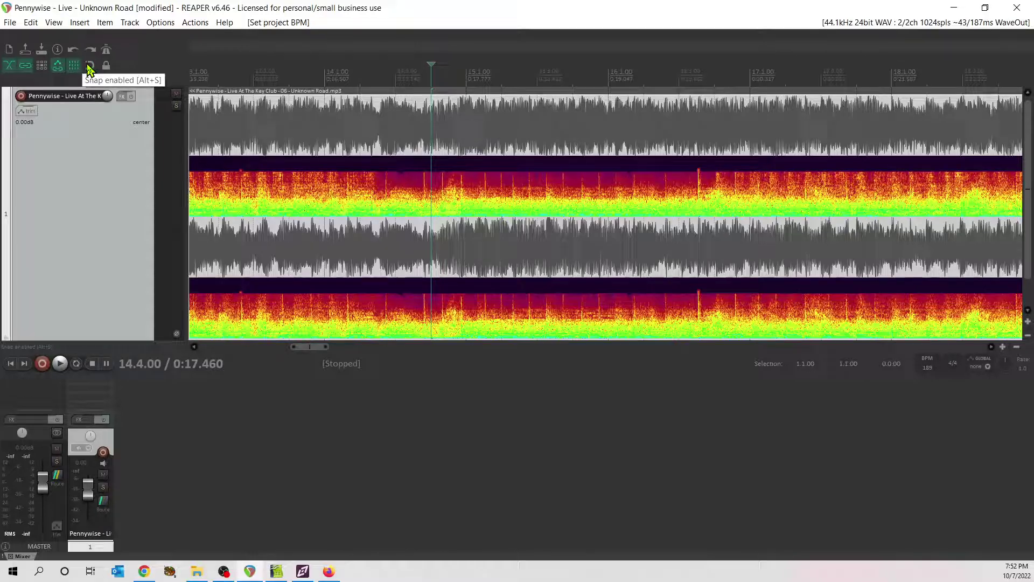
Mark the drum hit near bar 14.4 and drag the item about 0.36 s later toward bar 15.
{"action": "left_click", "coordinate": [423, 186]}
{"action": "left_click", "coordinate": [426, 183]}
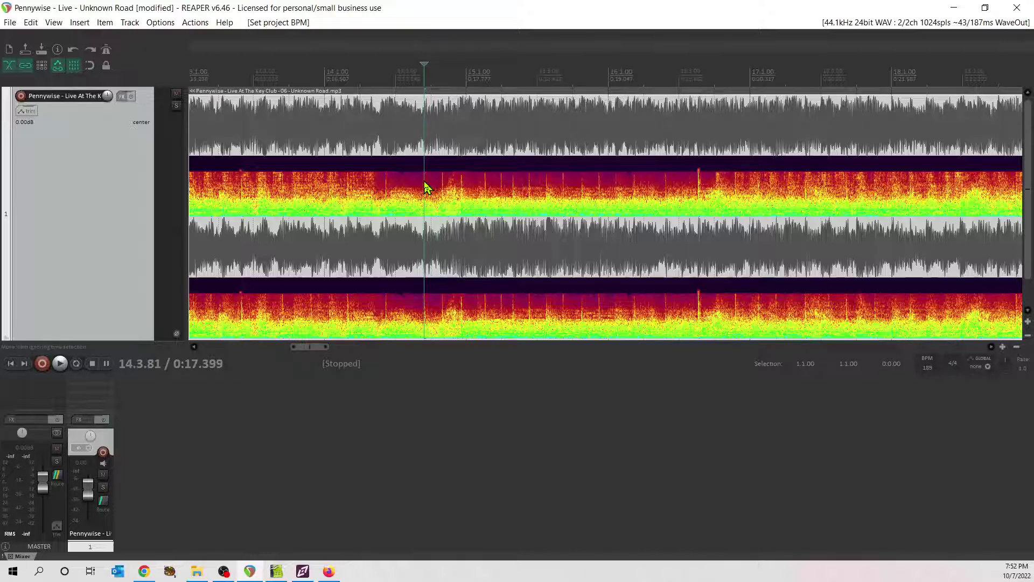
{"action": "left_click_drag", "start_coordinate": [426, 186], "coordinate": [469, 175]}
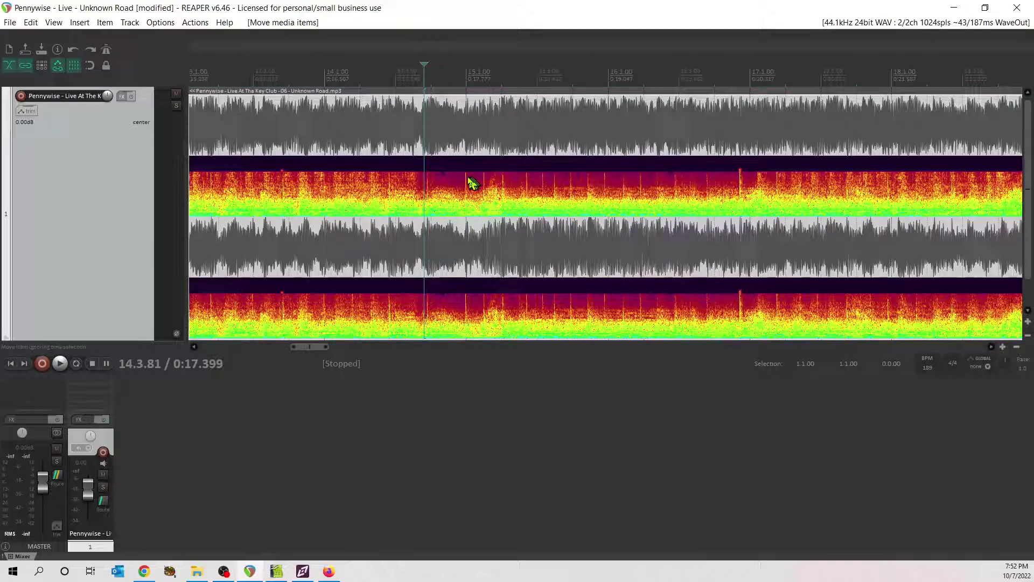
{"action": "left_click", "coordinate": [466, 177]}
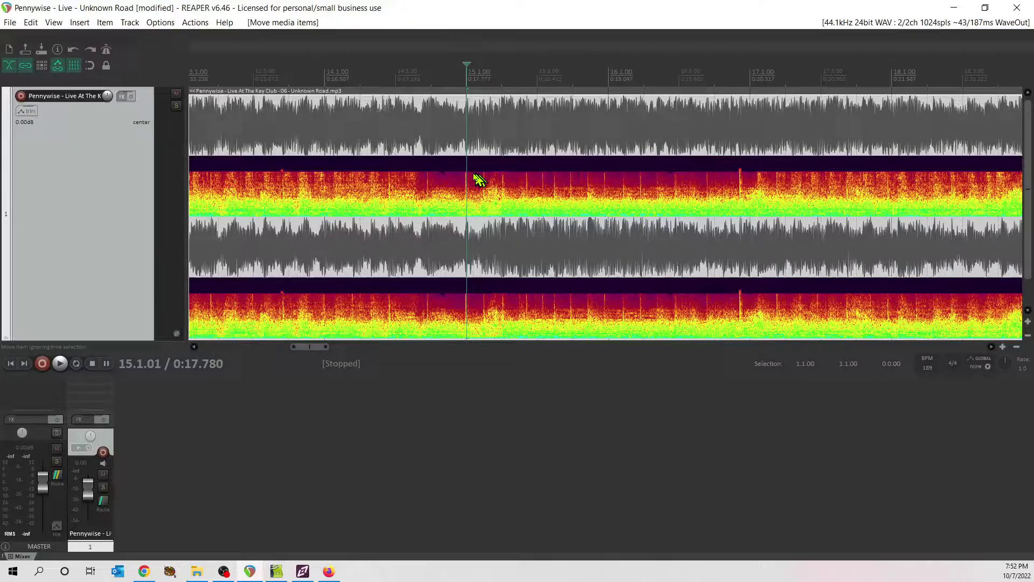
{"action": "left_click", "coordinate": [604, 176]}
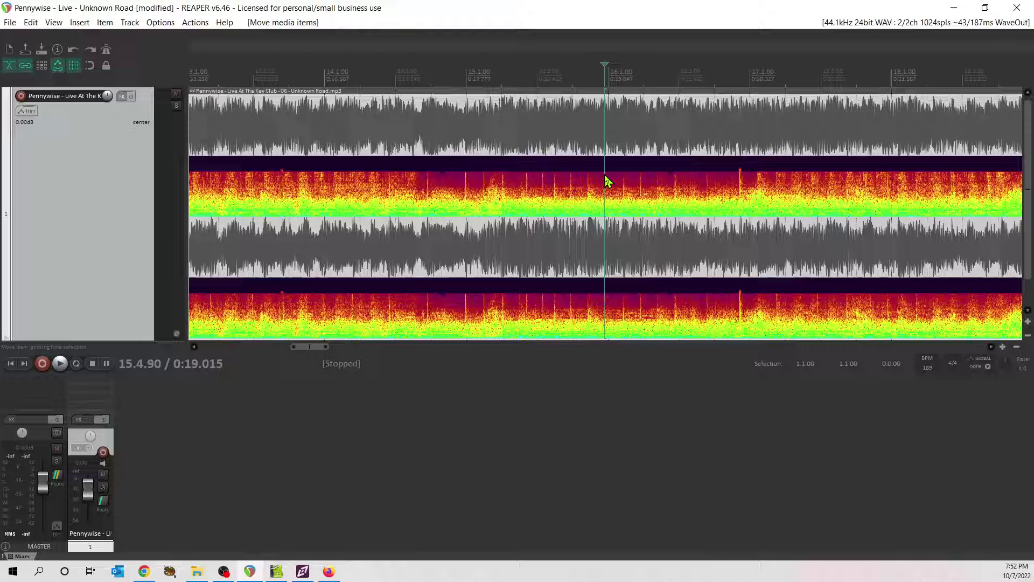
{"action": "left_click", "coordinate": [745, 176]}
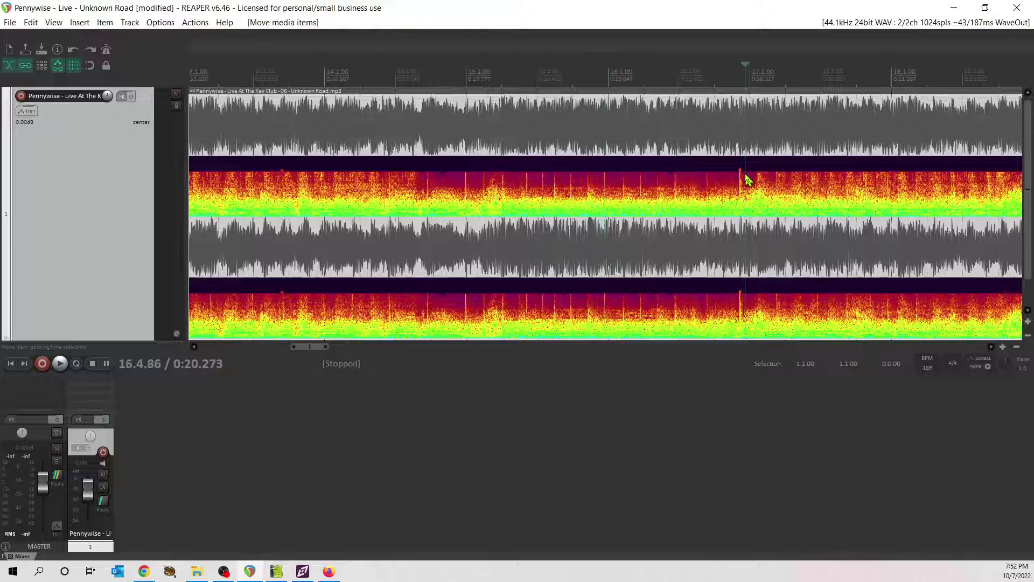
{"action": "left_click", "coordinate": [888, 180]}
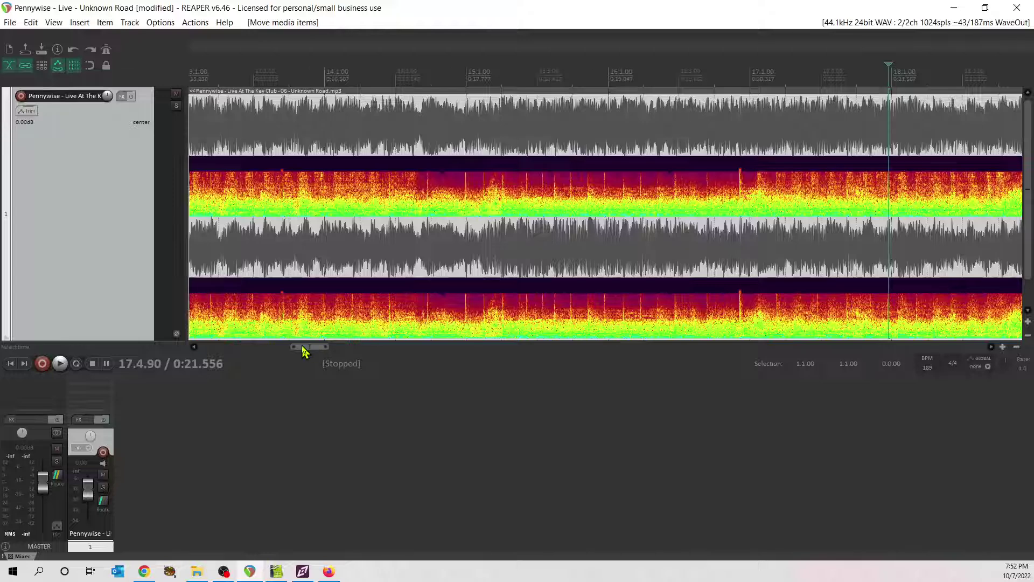
{"action": "left_click_drag", "start_coordinate": [304, 346], "coordinate": [338, 351]}
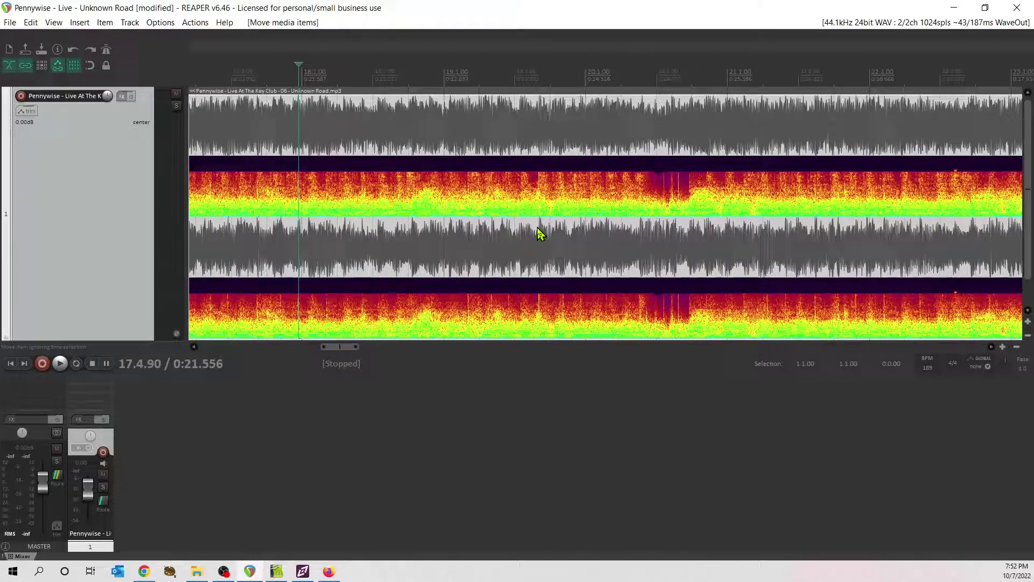
{"action": "left_click", "coordinate": [589, 180]}
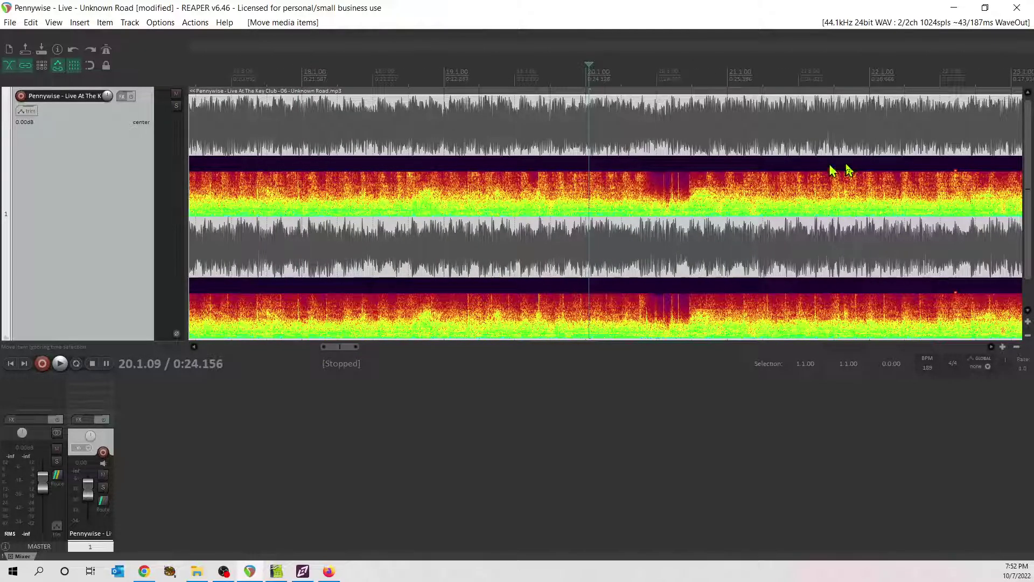
{"action": "left_click", "coordinate": [868, 180]}
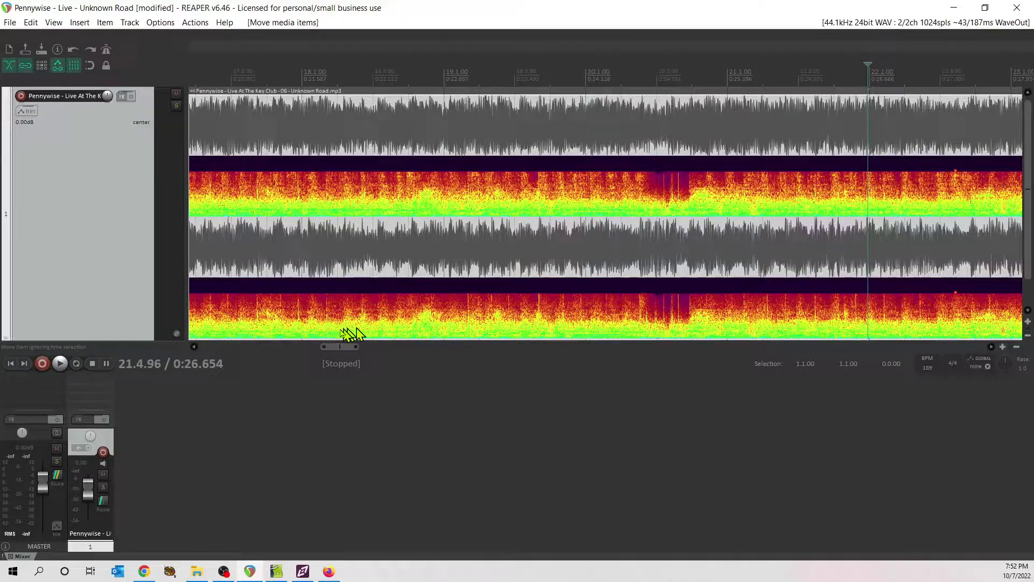
{"action": "left_click_drag", "start_coordinate": [340, 348], "coordinate": [443, 357]}
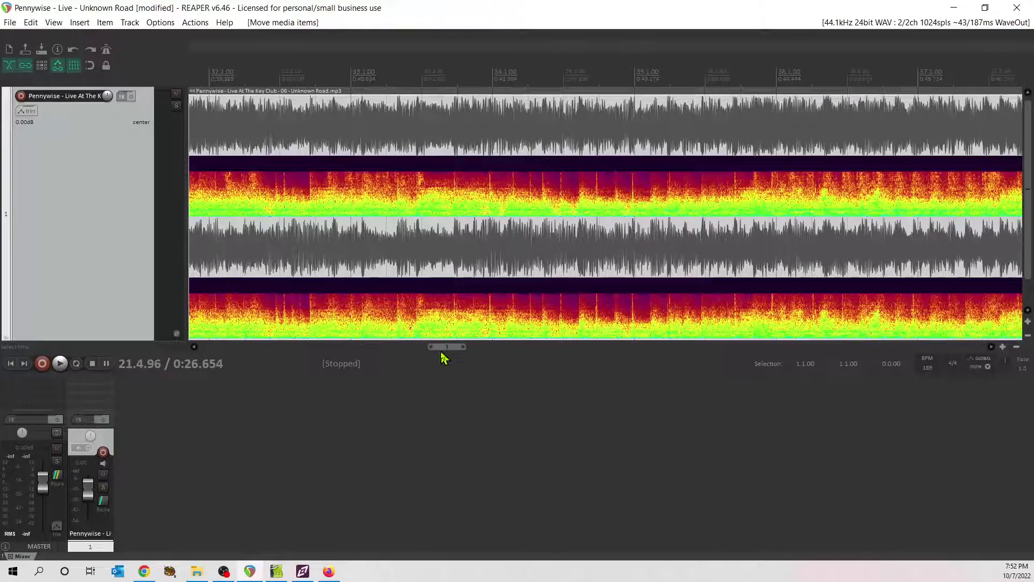
{"action": "left_click", "coordinate": [634, 189]}
{"action": "left_click", "coordinate": [490, 188]}
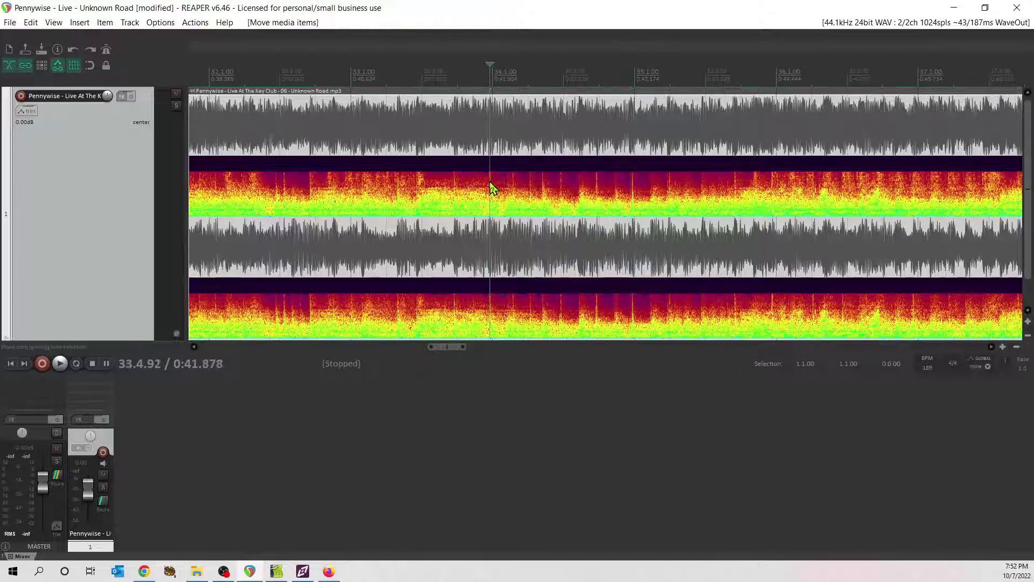
{"action": "left_click_drag", "start_coordinate": [446, 348], "coordinate": [200, 334]}
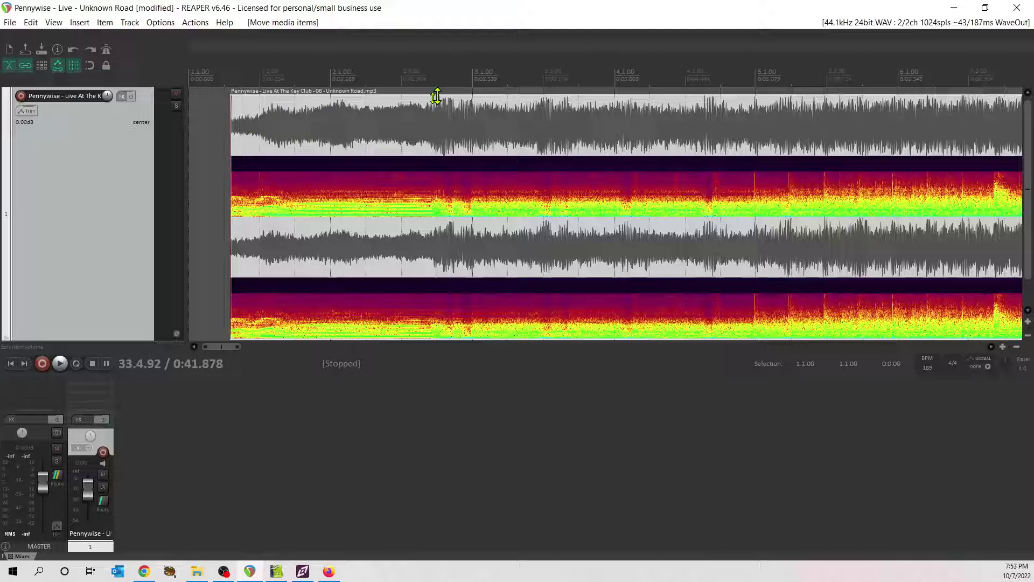
Move the item back to start at 1.1.24 (0:00.077), keeping its beats on the grid.
{"action": "left_click_drag", "start_coordinate": [457, 108], "coordinate": [391, 111]}
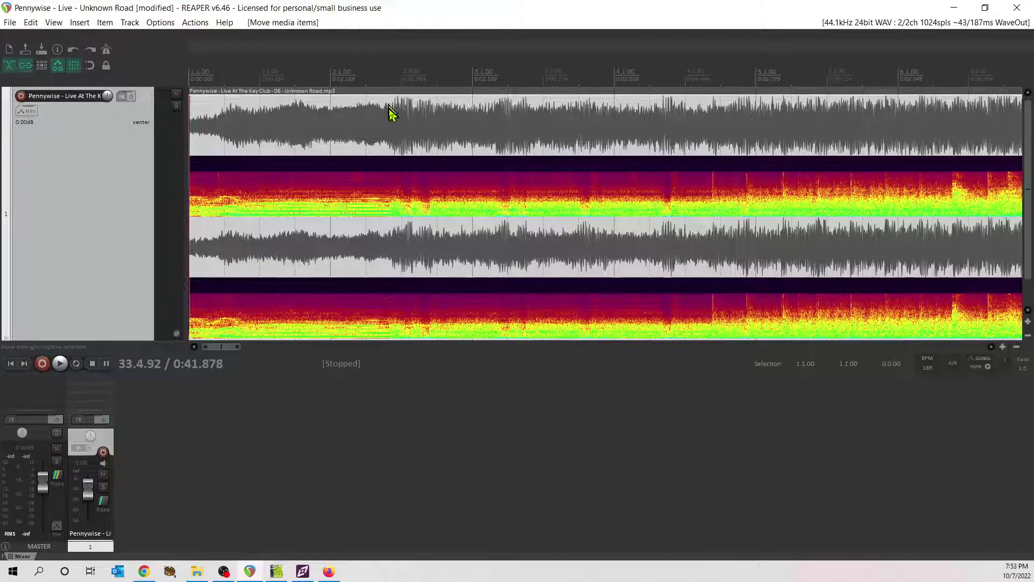
{"action": "left_click_drag", "start_coordinate": [381, 130], "coordinate": [397, 132]}
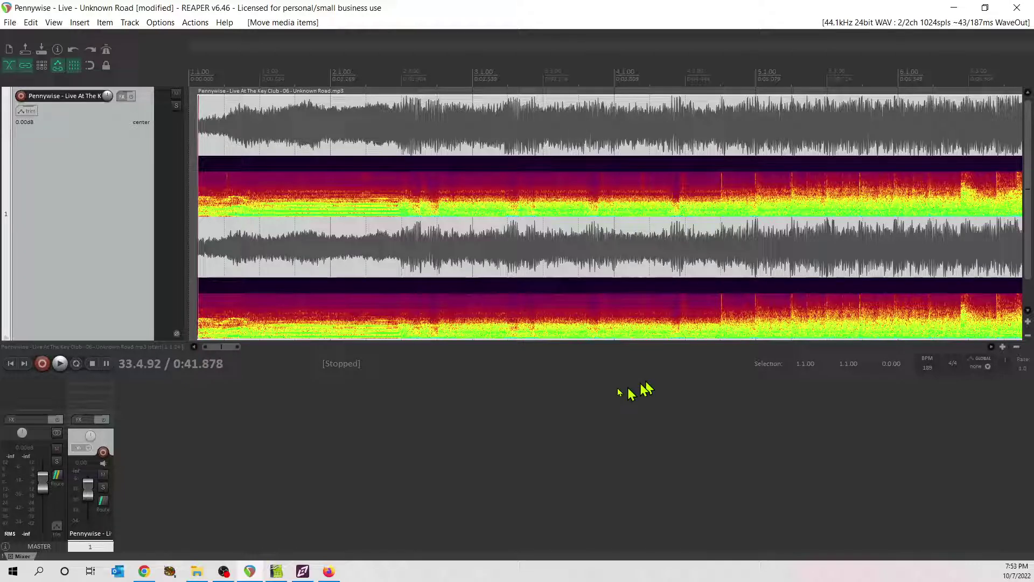
{"action": "left_click_drag", "start_coordinate": [217, 346], "coordinate": [233, 350]}
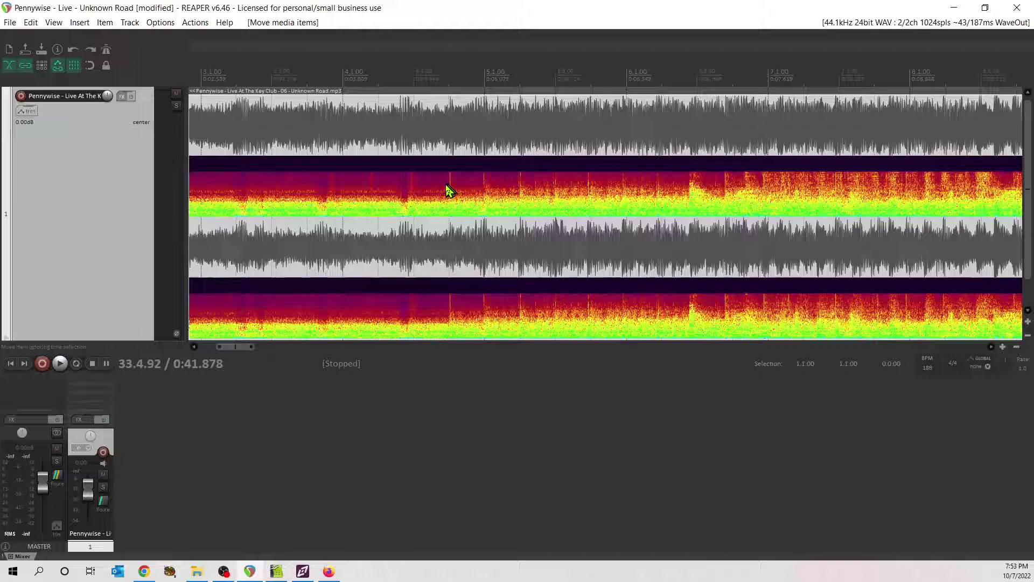
Audition from bars 3 and 6, then nudge the Pennywise item later on the timeline.
{"action": "left_click", "coordinate": [281, 203]}
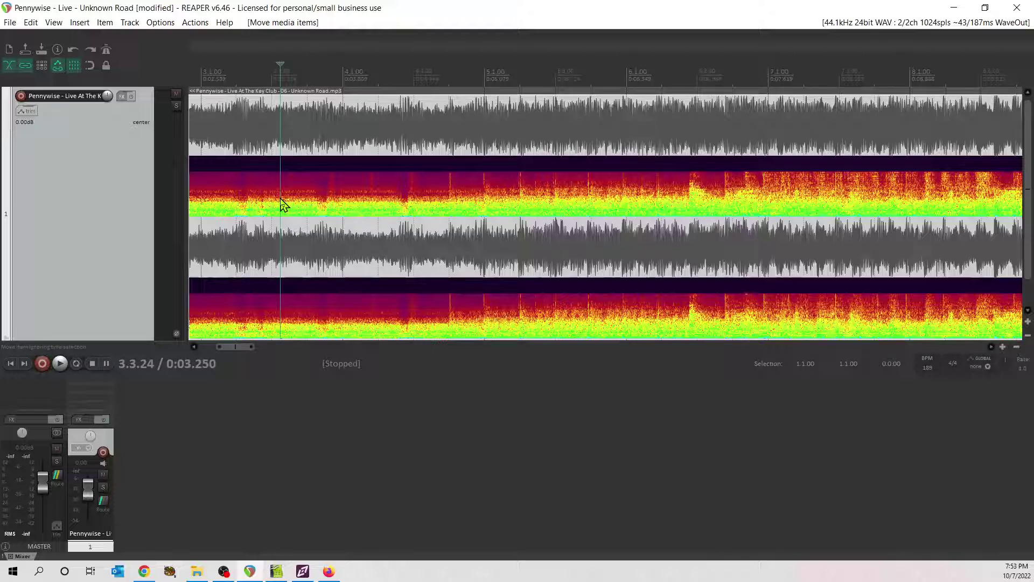
{"action": "key", "text": "space"}
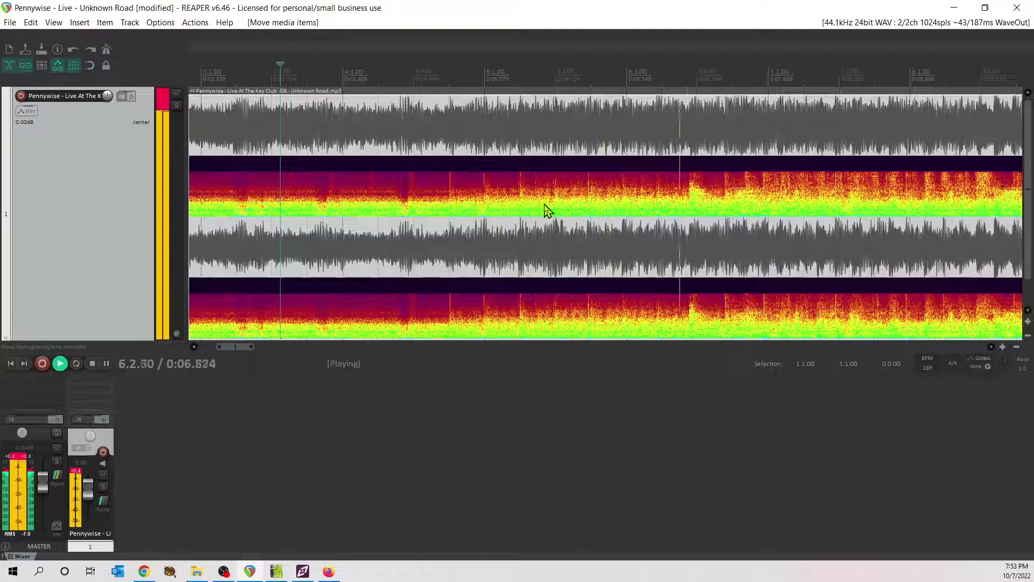
{"action": "key", "text": "space"}
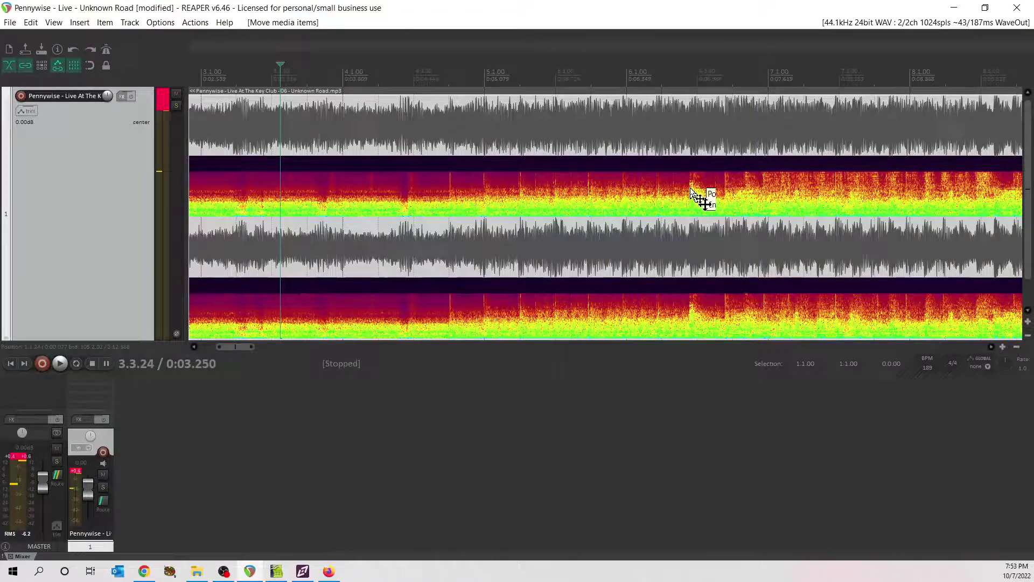
{"action": "left_click", "coordinate": [690, 194]}
{"action": "key", "text": "space"}
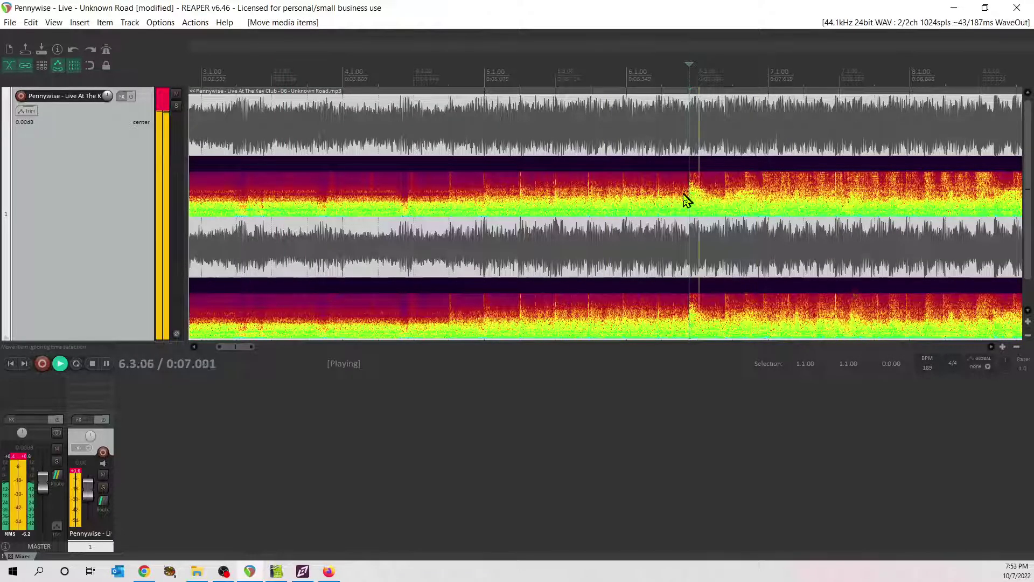
{"action": "key", "text": "space"}
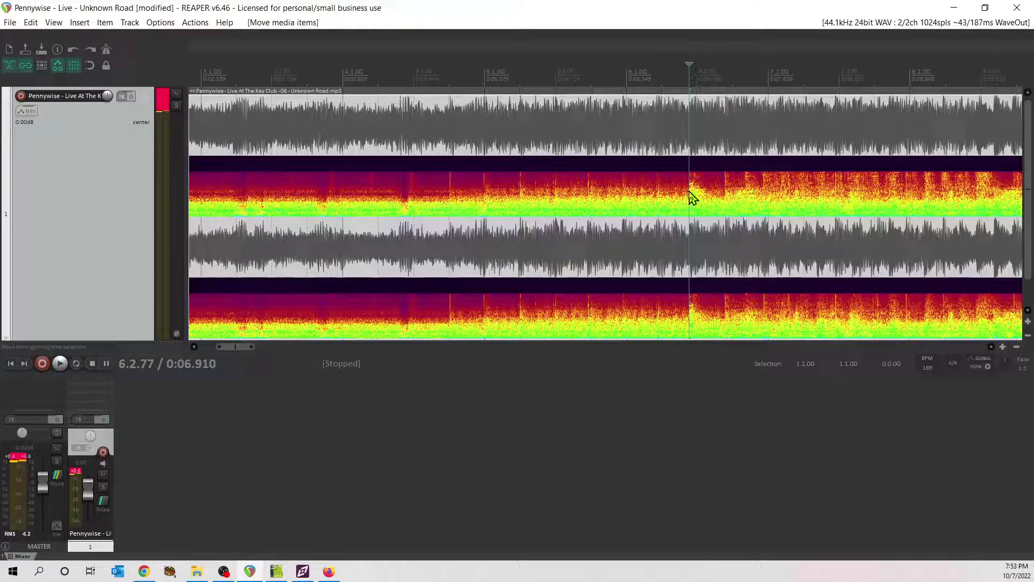
{"action": "left_click_drag", "start_coordinate": [689, 193], "coordinate": [776, 192]}
{"action": "left_click", "coordinate": [764, 189]}
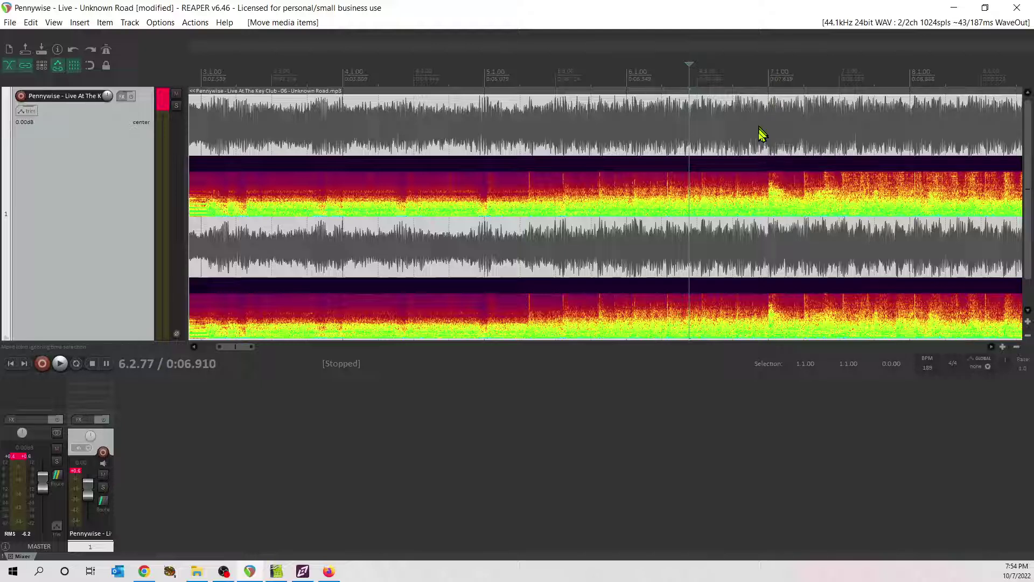
Re-audition from bar 3 and shift the item about 0.33 s earlier onto the grid.
{"action": "left_click", "coordinate": [302, 196]}
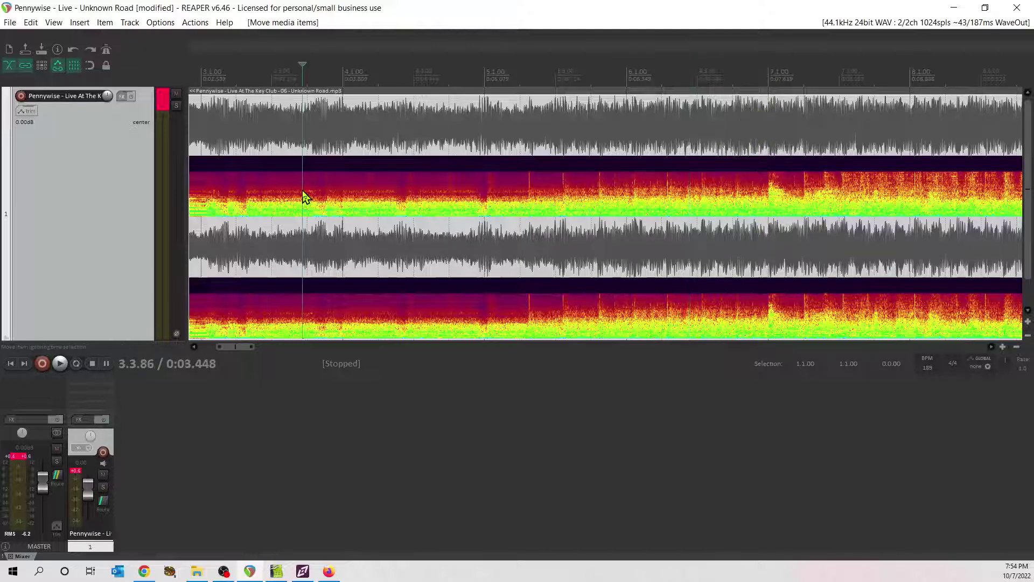
{"action": "key", "text": "space"}
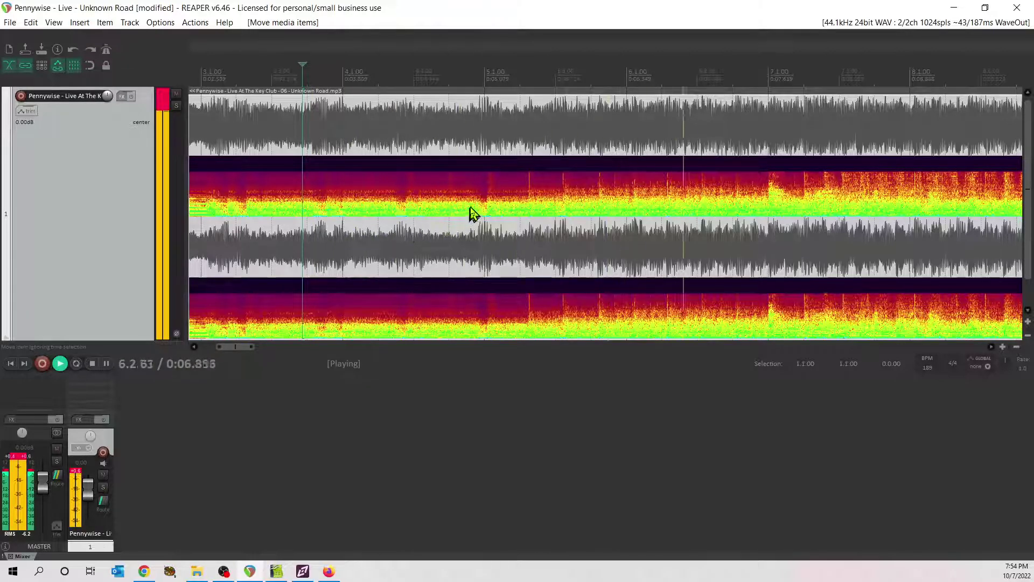
{"action": "key", "text": "space"}
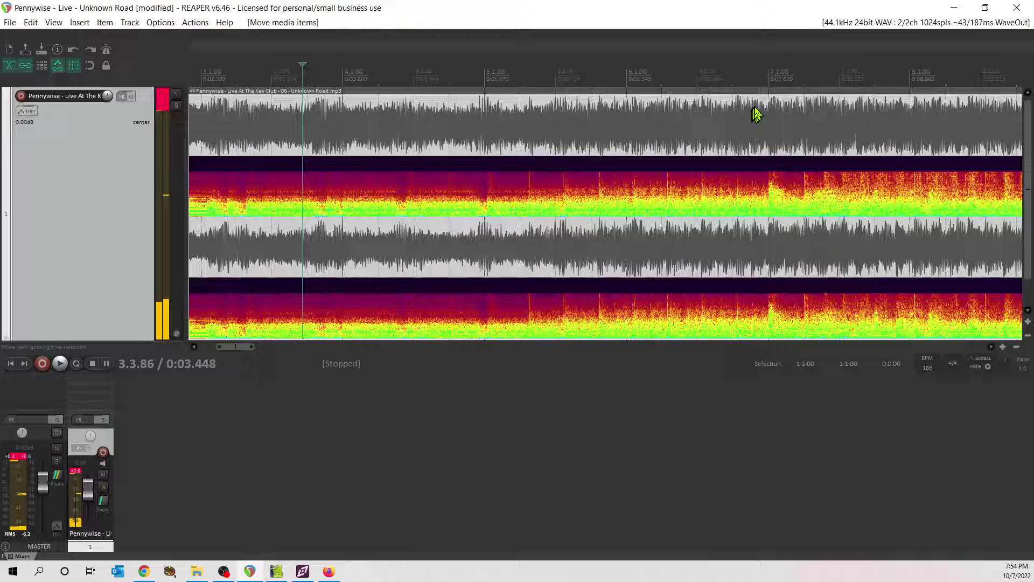
{"action": "left_click", "coordinate": [808, 183]}
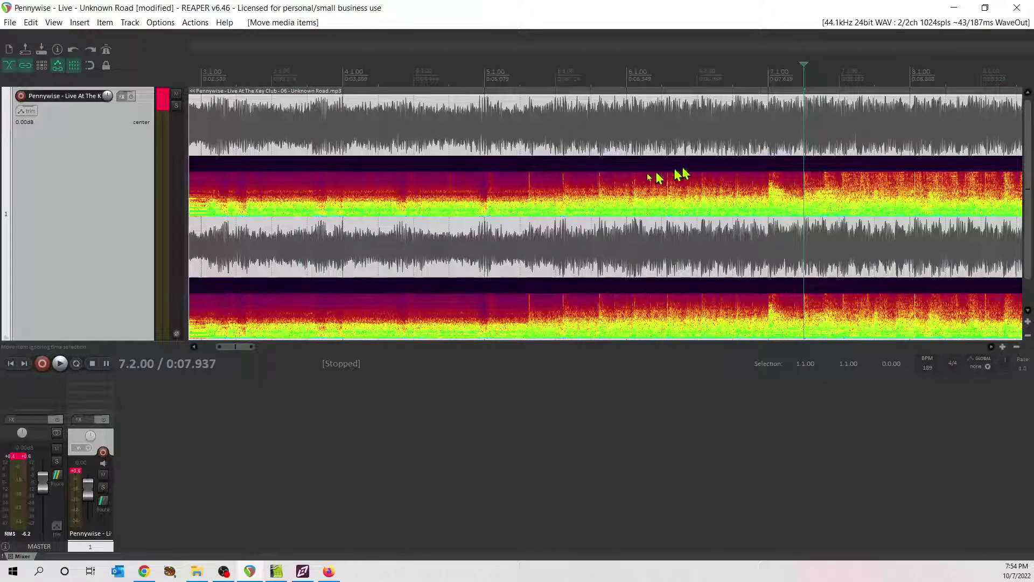
{"action": "left_click", "coordinate": [532, 187]}
{"action": "left_click_drag", "start_coordinate": [531, 184], "coordinate": [482, 176]}
{"action": "left_click", "coordinate": [759, 179]}
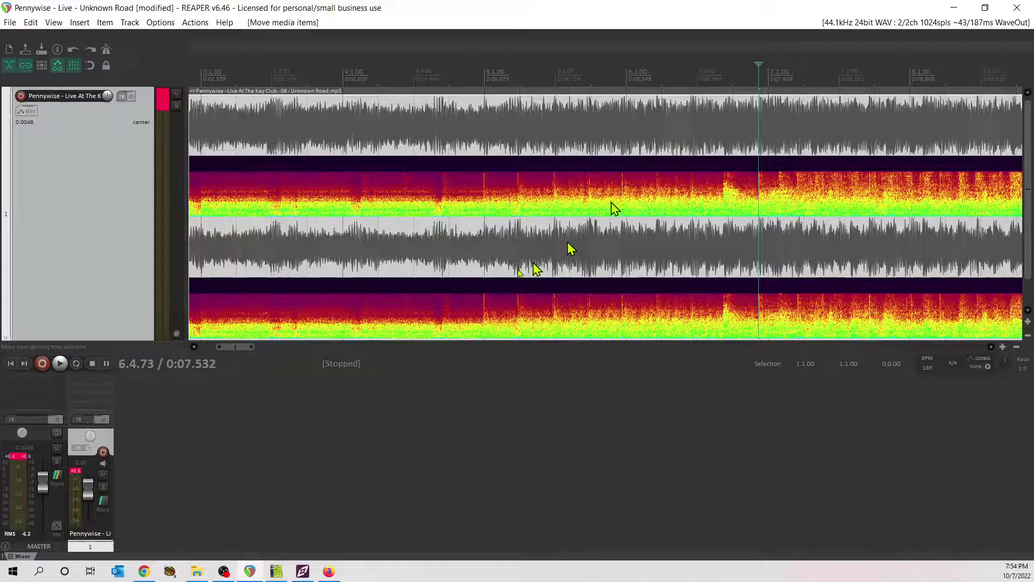
{"action": "left_click", "coordinate": [485, 186]}
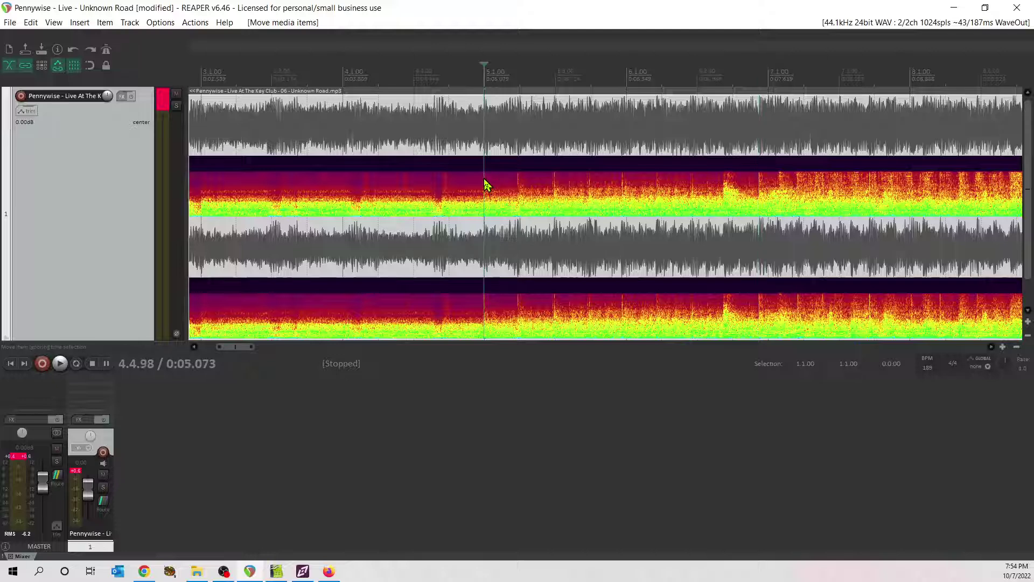
Mark 6.4.73 (0:07.532) in the Pennywise item, just before bar 7, for a new stretch marker.
{"action": "left_click", "coordinate": [759, 184]}
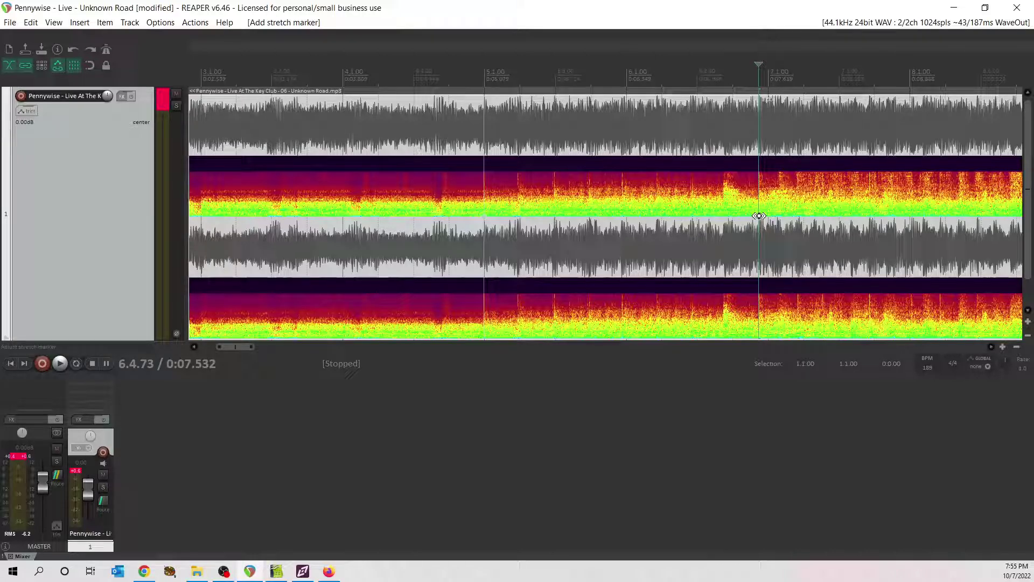
Drag the second stretch marker onto bar 7 (7.1.00), slowing the preceding stretch to 0.97x.
{"action": "mouse_move", "coordinate": [758, 216]}
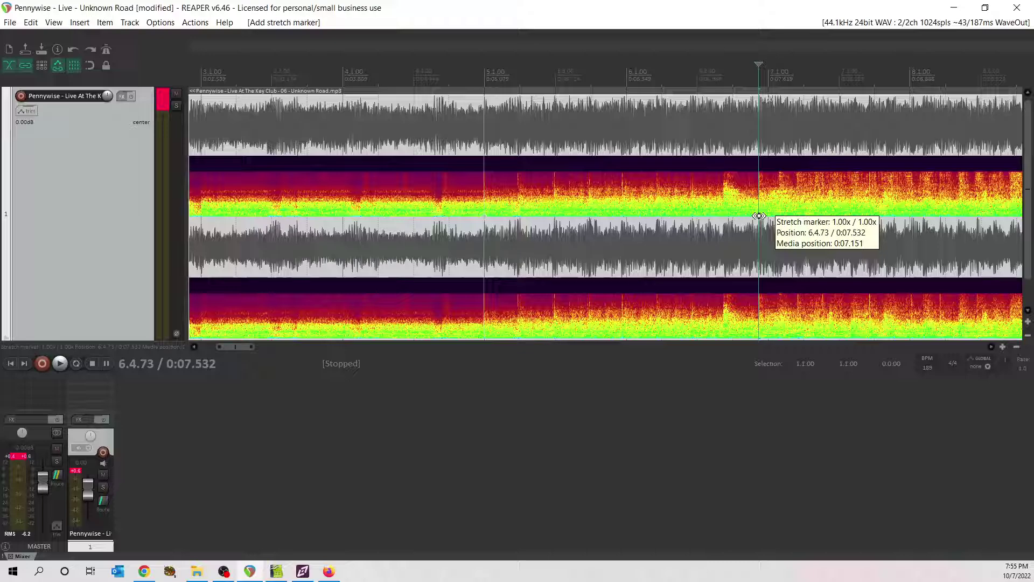
{"action": "left_click_drag", "start_coordinate": [759, 216], "coordinate": [696, 216]}
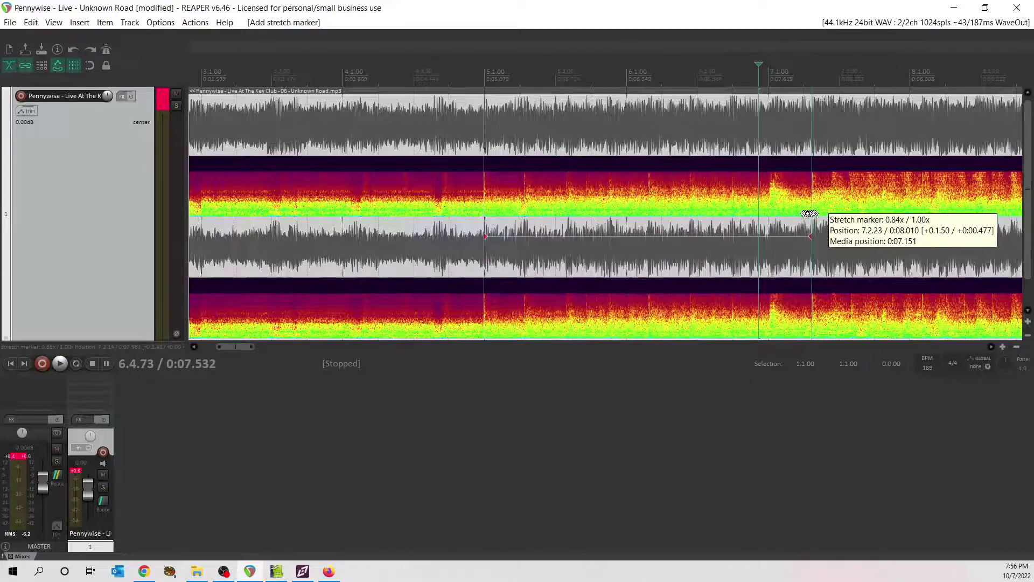
{"action": "left_click_drag", "start_coordinate": [756, 210], "coordinate": [768, 210]}
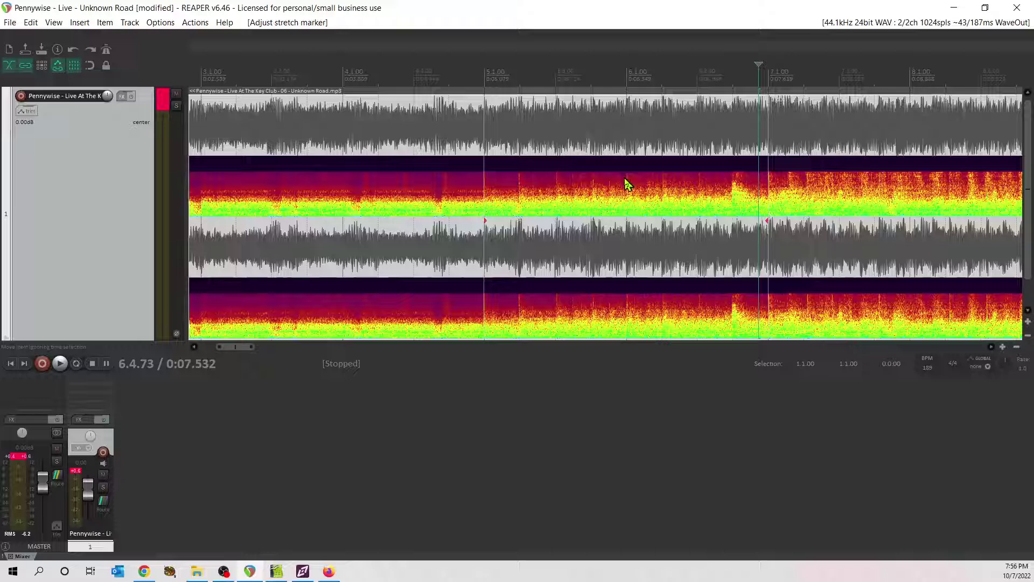
{"action": "left_click", "coordinate": [655, 183]}
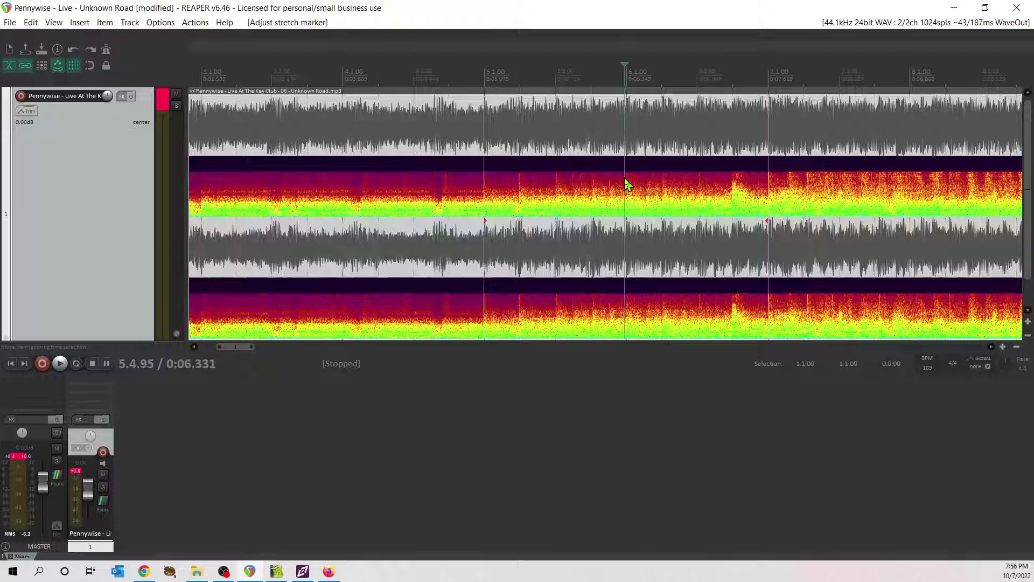
{"action": "left_click", "coordinate": [697, 184]}
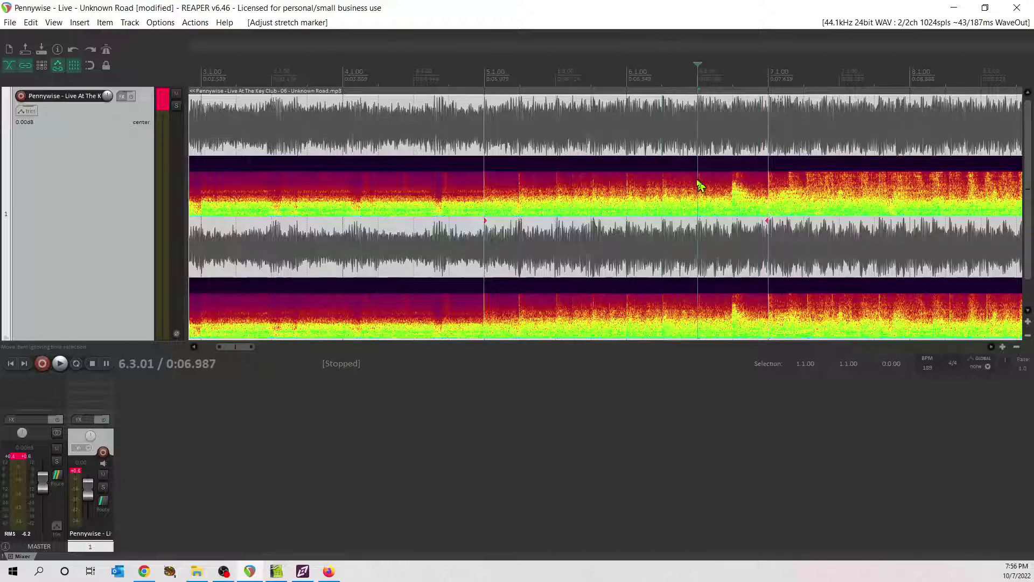
{"action": "left_click", "coordinate": [599, 185]}
{"action": "left_click", "coordinate": [609, 185]}
{"action": "left_click", "coordinate": [618, 184]}
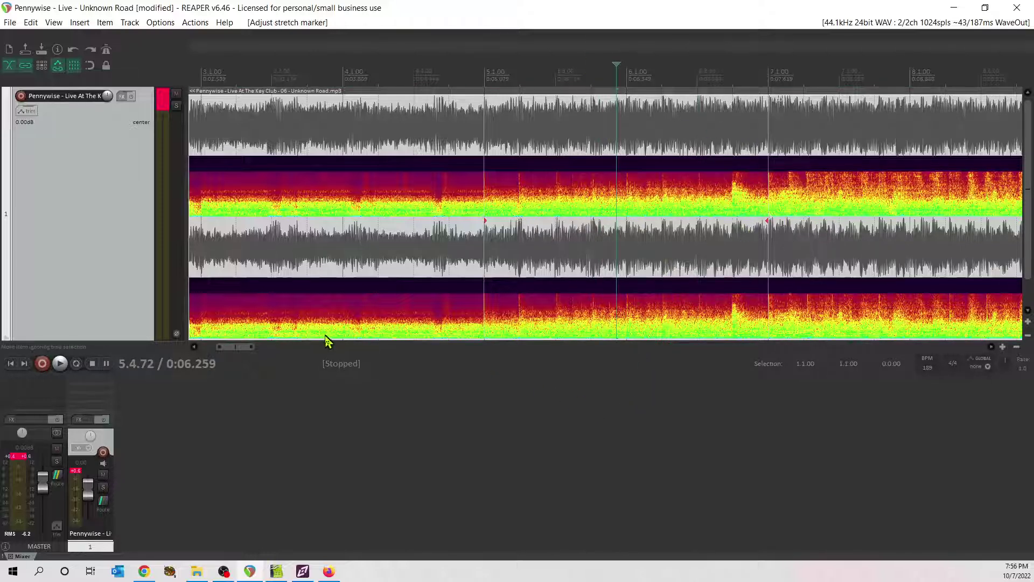
{"action": "left_click_drag", "start_coordinate": [240, 348], "coordinate": [261, 353]}
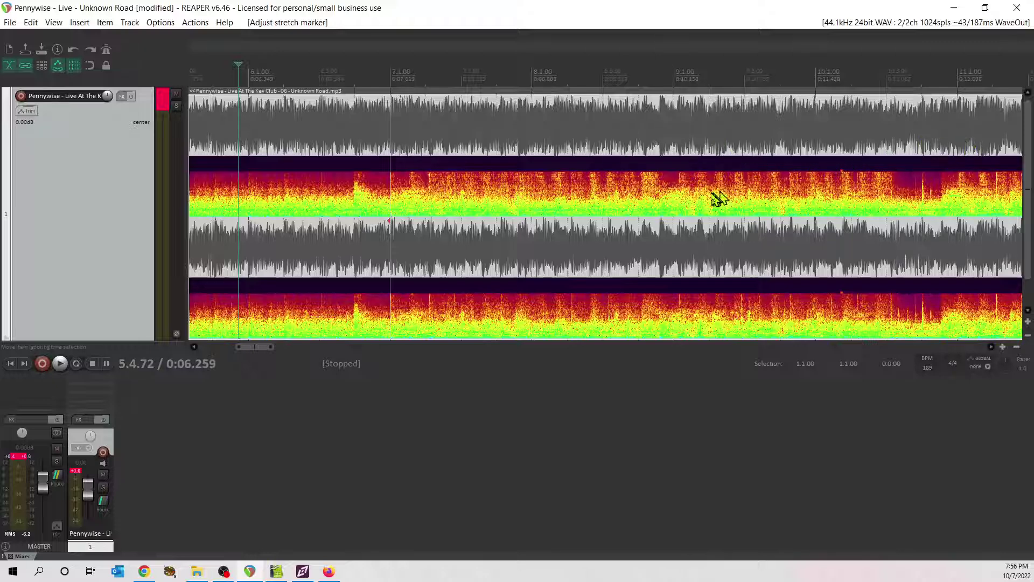
{"action": "left_click", "coordinate": [429, 179]}
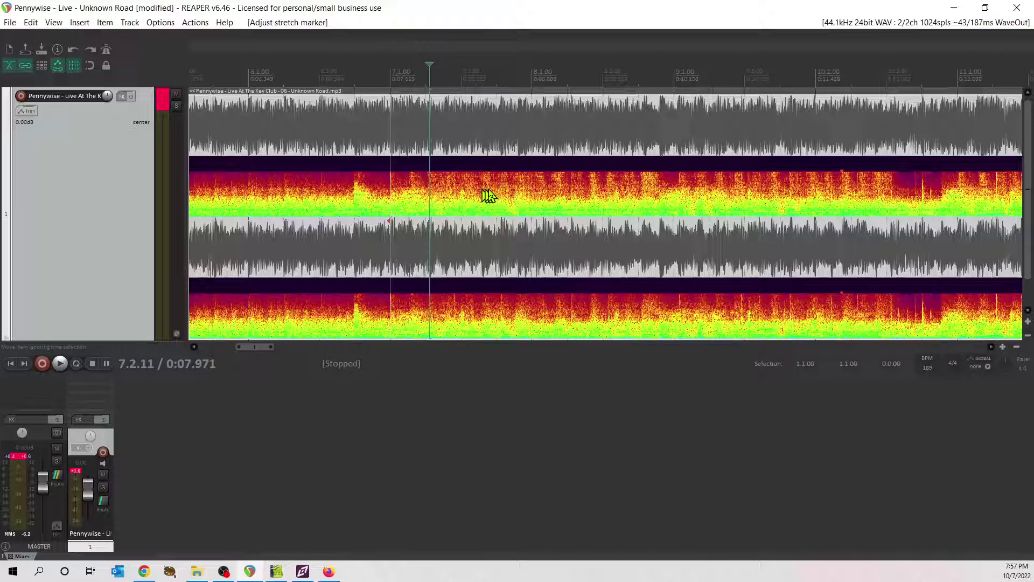
{"action": "left_click", "coordinate": [501, 183]}
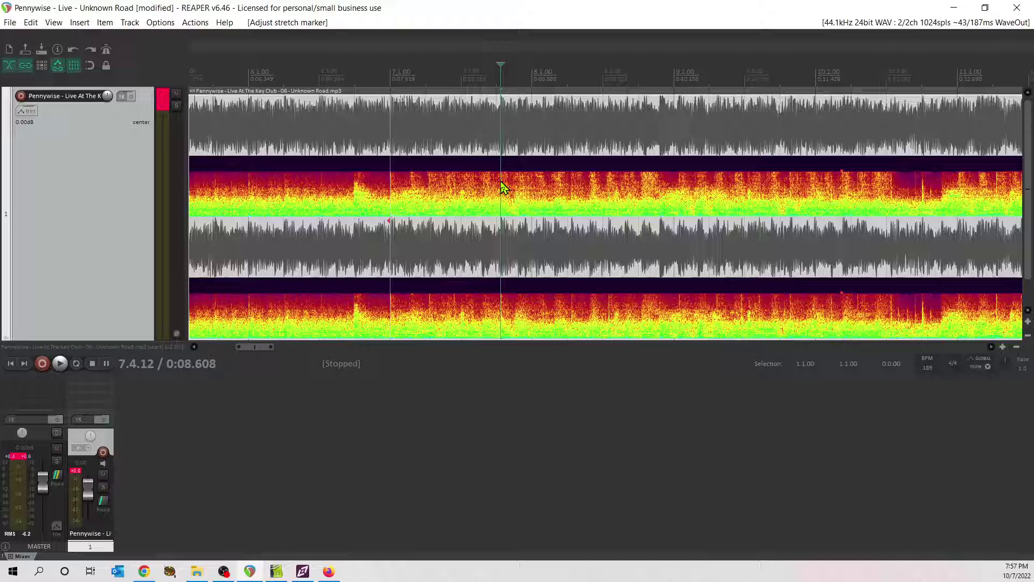
{"action": "left_click", "coordinate": [572, 184]}
{"action": "left_click", "coordinate": [588, 316]}
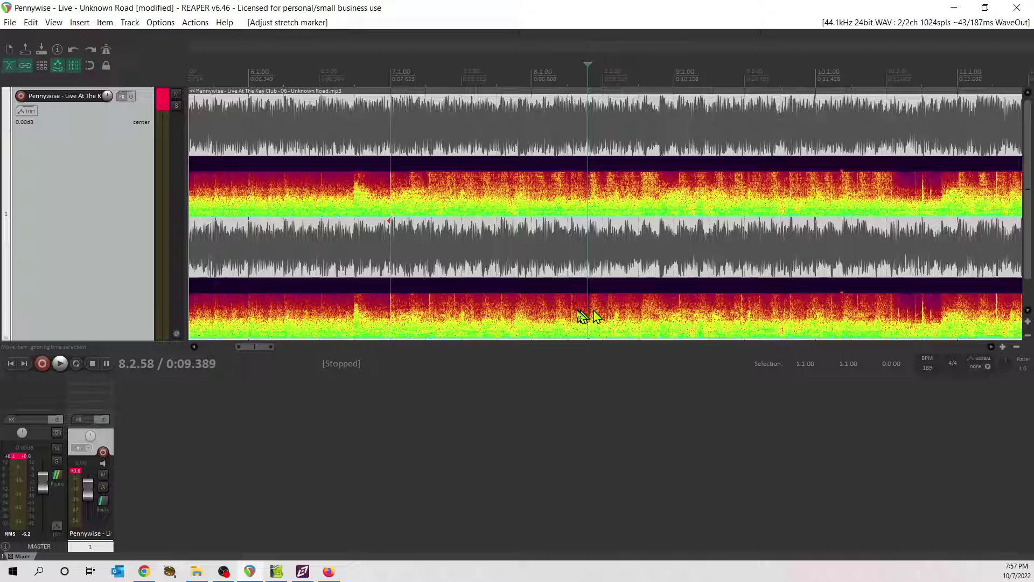
{"action": "left_click", "coordinate": [571, 317]}
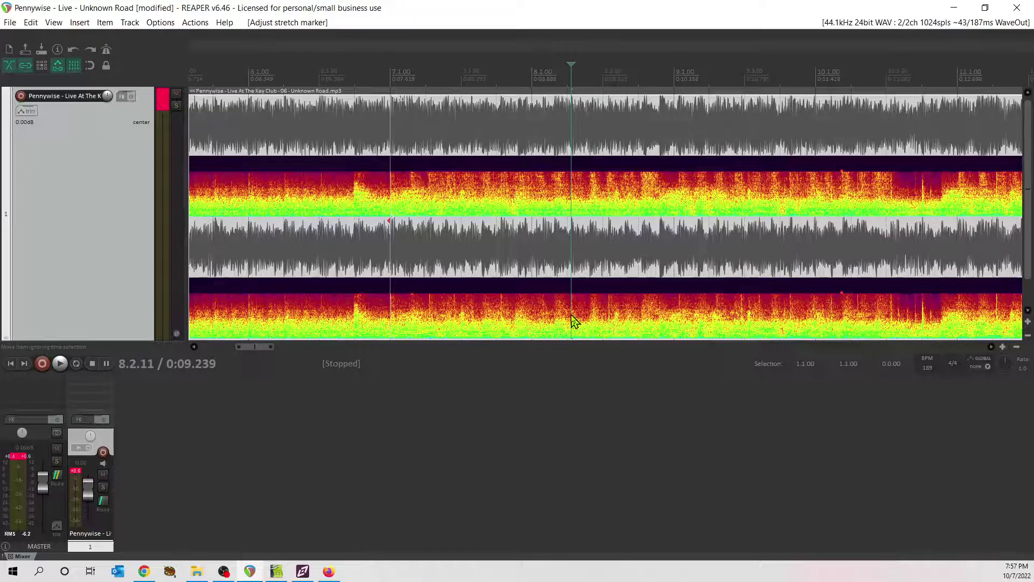
{"action": "left_click", "coordinate": [942, 317]}
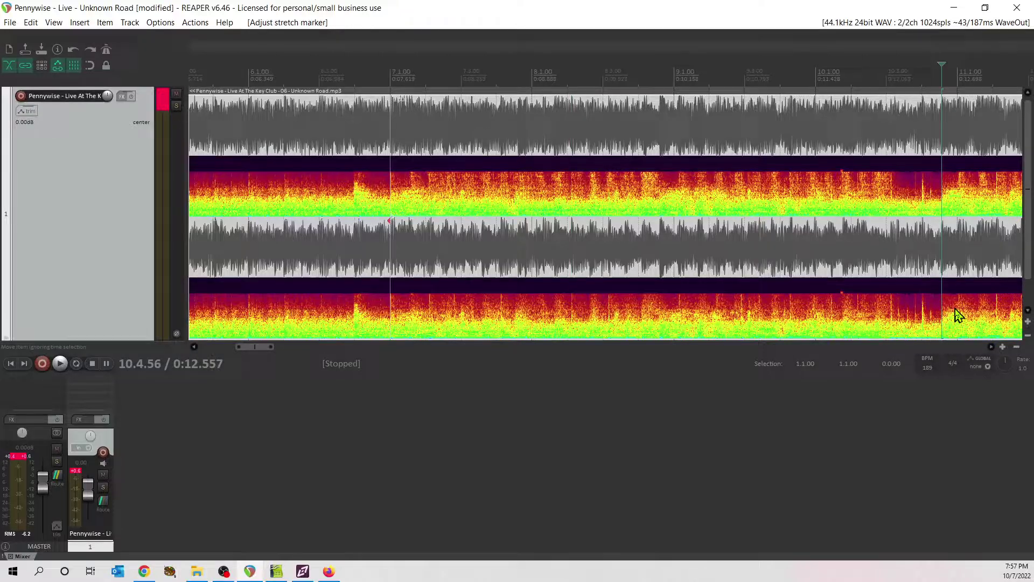
{"action": "left_click", "coordinate": [956, 311]}
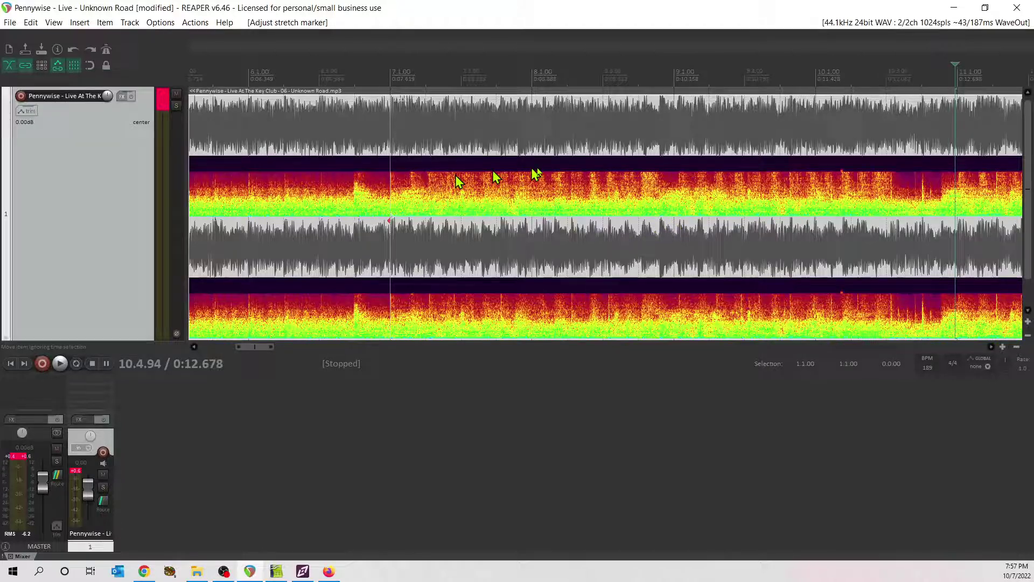
{"action": "left_click", "coordinate": [679, 181]}
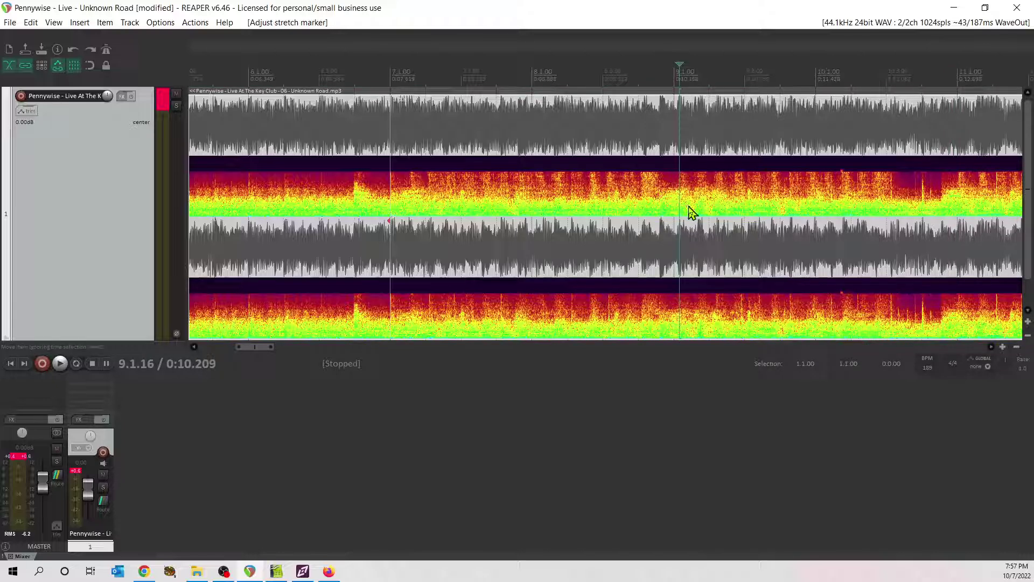
{"action": "left_click_drag", "start_coordinate": [680, 215], "coordinate": [674, 216]}
{"action": "left_click", "coordinate": [542, 192]}
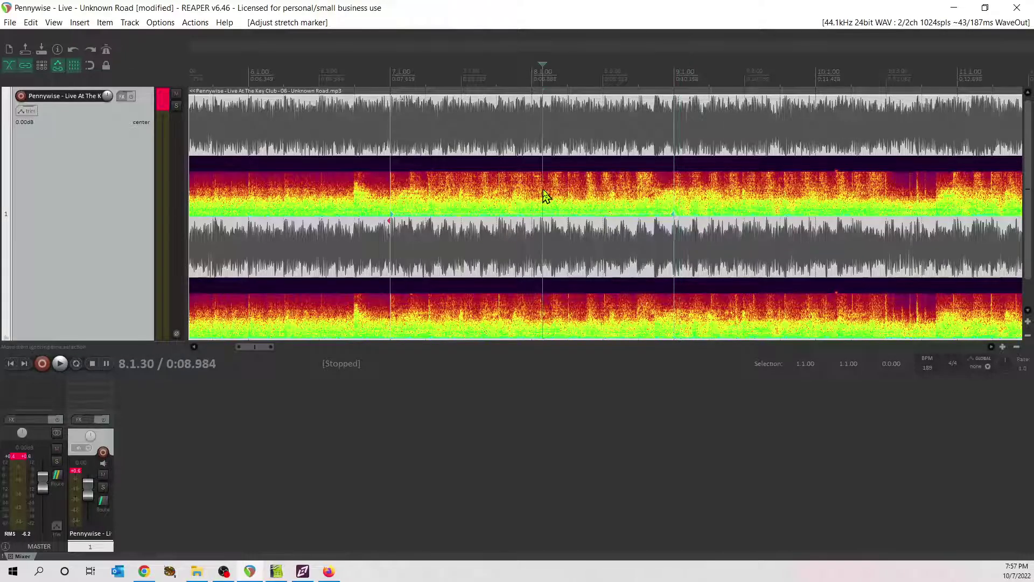
{"action": "left_click", "coordinate": [568, 171]}
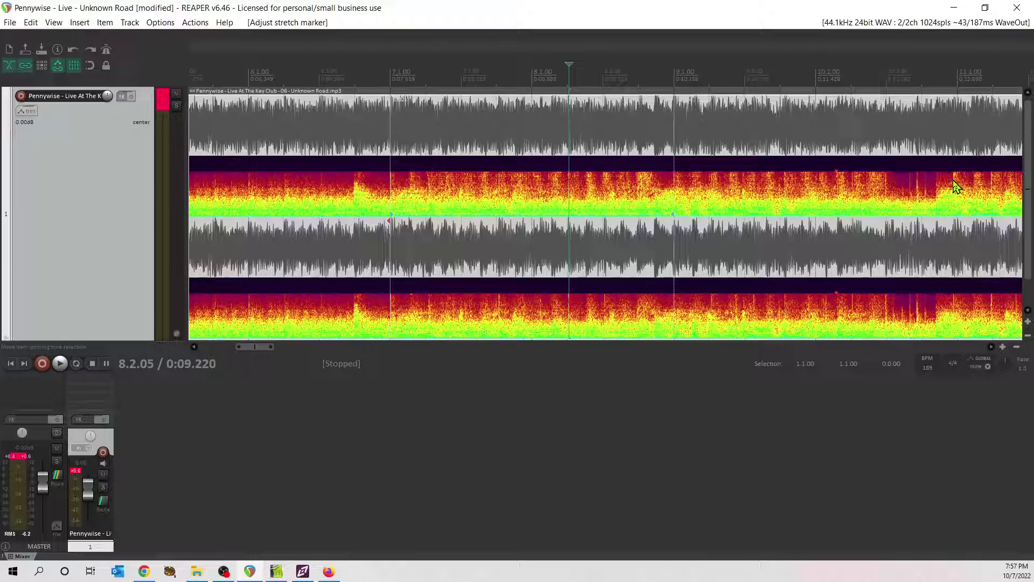
{"action": "left_click", "coordinate": [711, 184]}
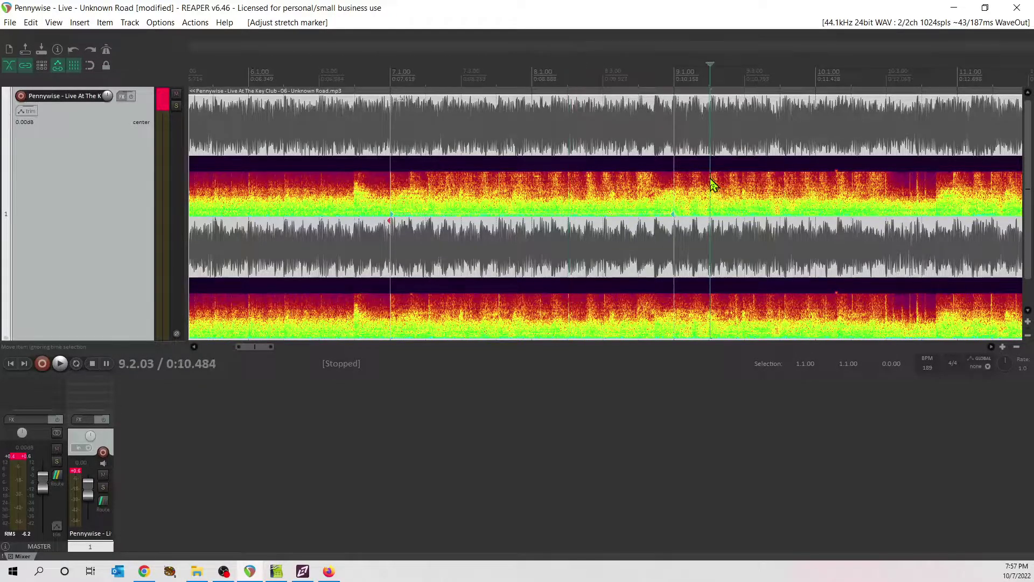
{"action": "left_click", "coordinate": [743, 186]}
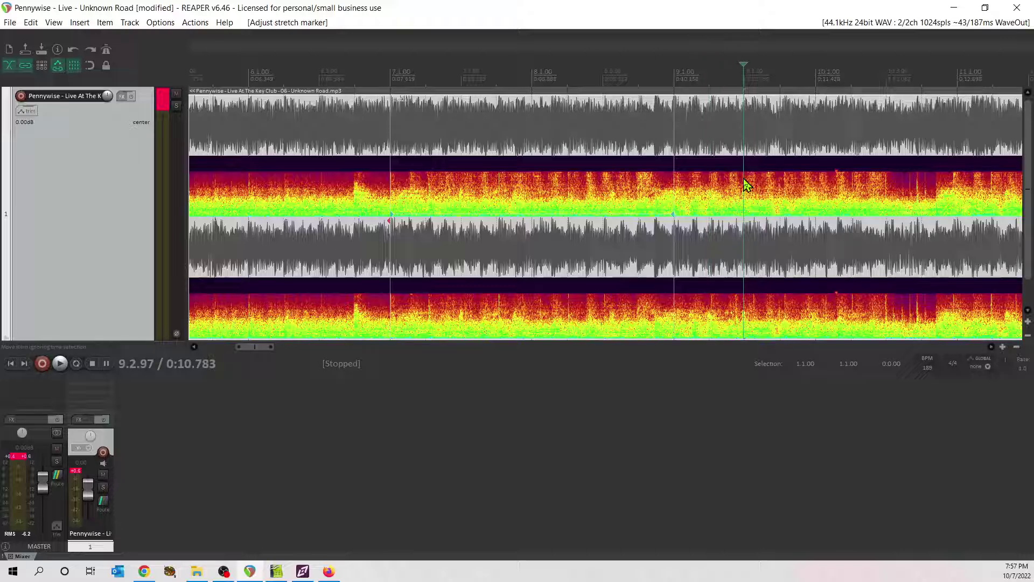
{"action": "left_click", "coordinate": [787, 185]}
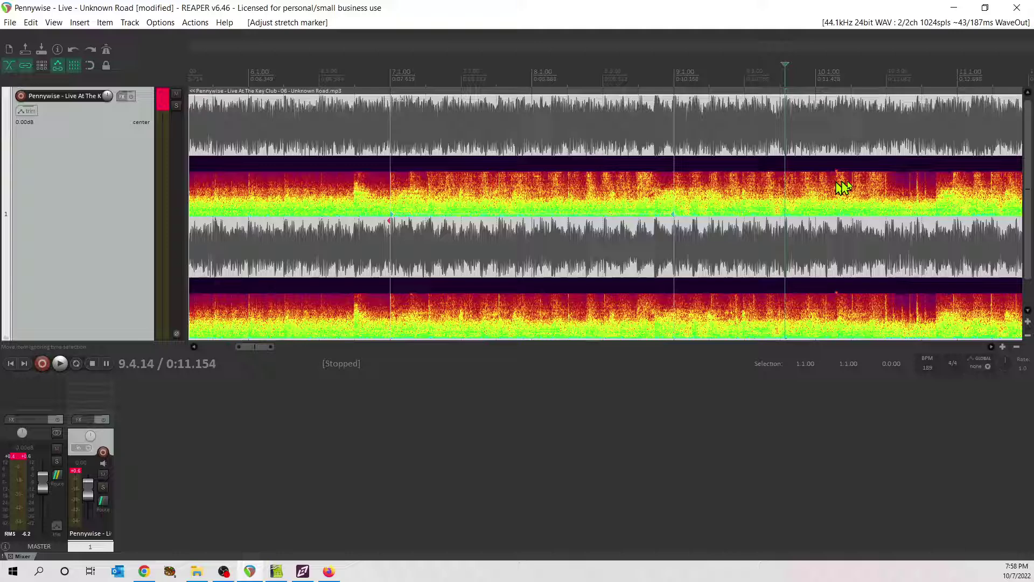
{"action": "left_click", "coordinate": [886, 185]}
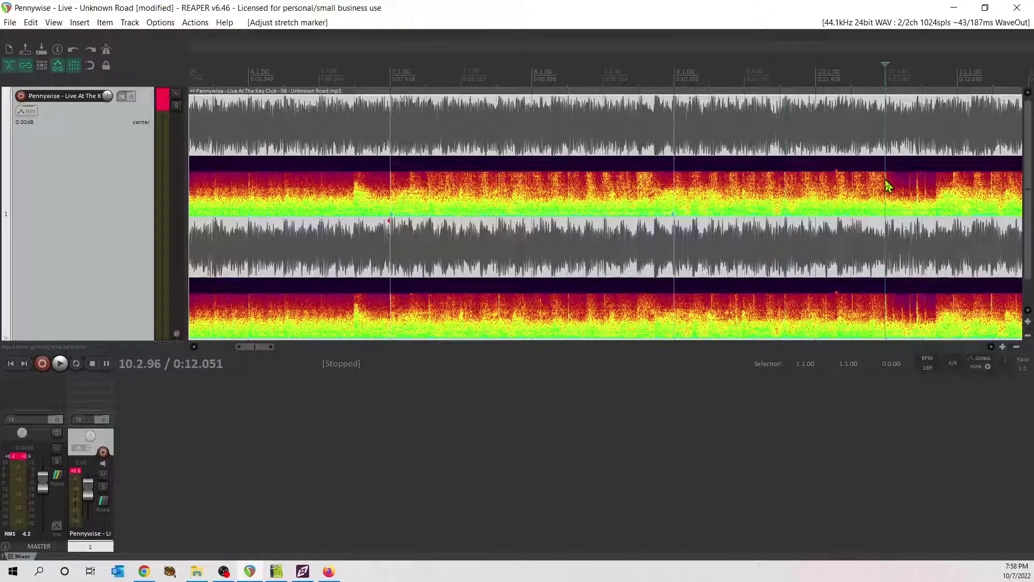
{"action": "left_click", "coordinate": [954, 184]}
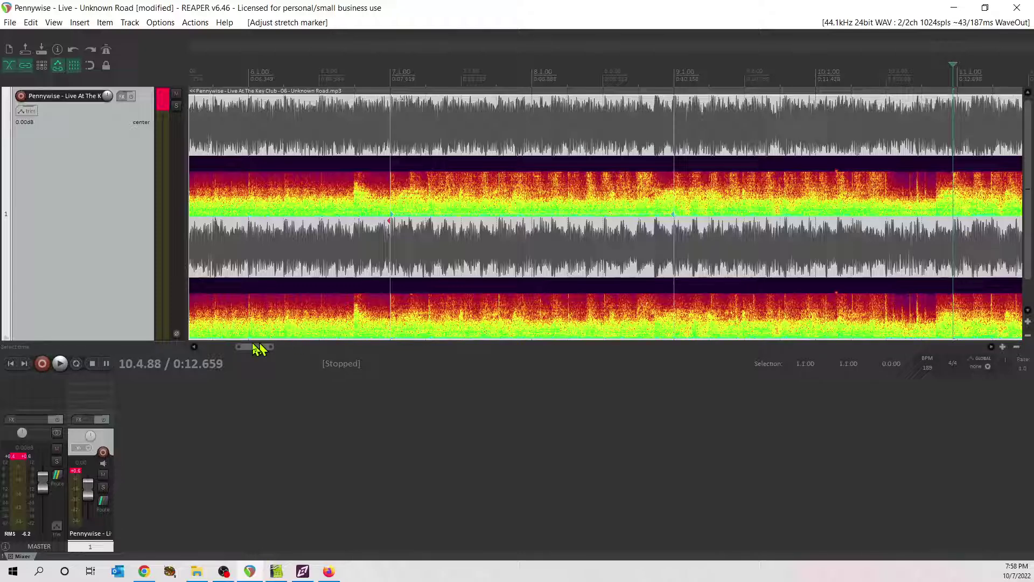
Add a stretch marker at the bar 11 drum hit and settle it on 11.1.00 (0:12.697).
{"action": "left_click_drag", "start_coordinate": [259, 349], "coordinate": [277, 350]}
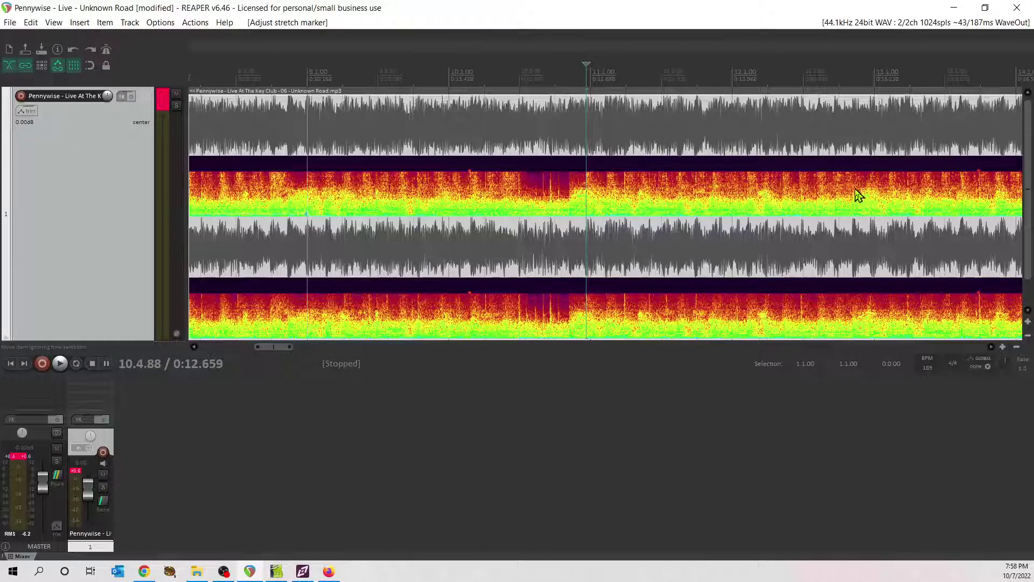
{"action": "left_click", "coordinate": [820, 188]}
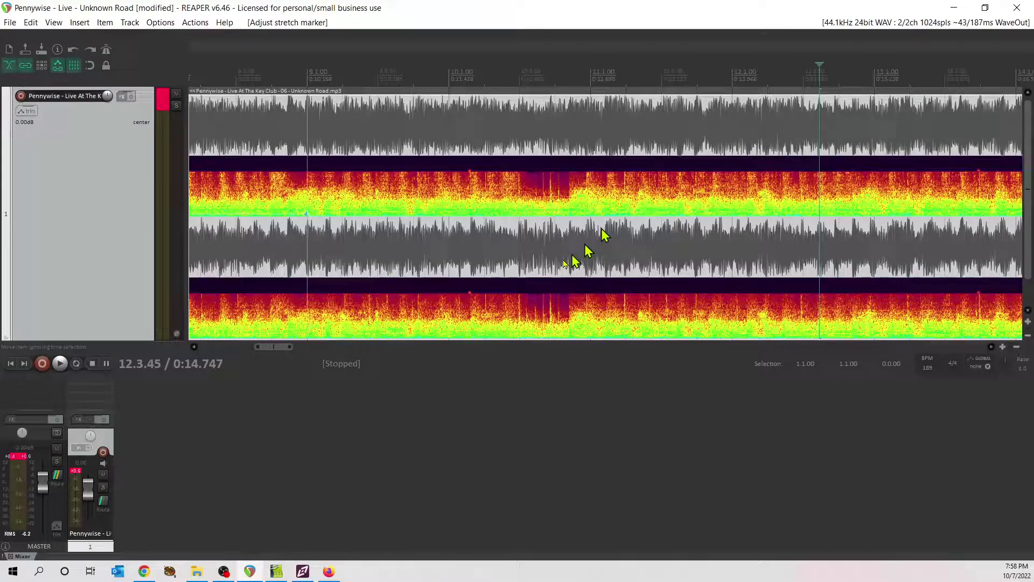
{"action": "left_click", "coordinate": [587, 182]}
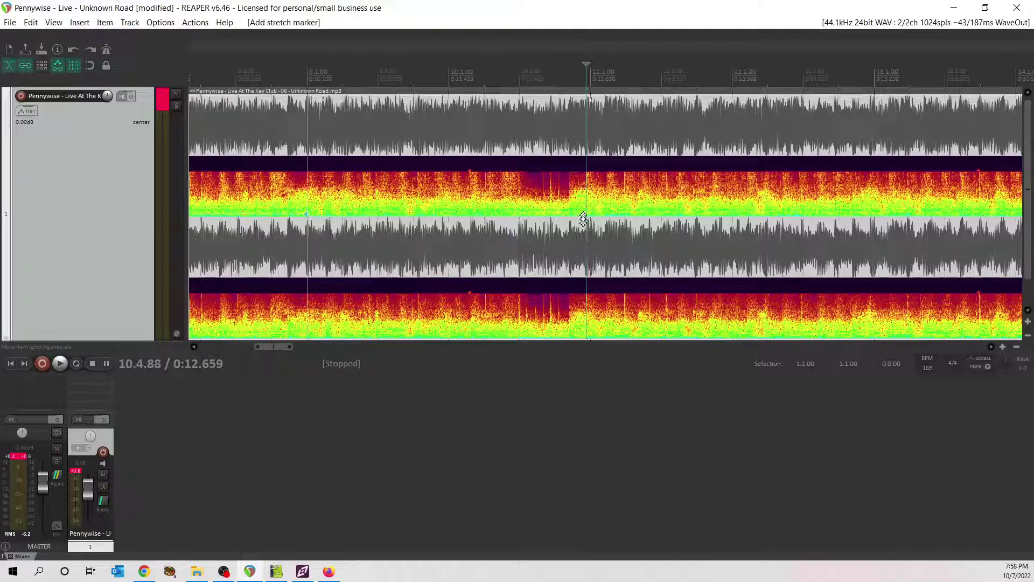
{"action": "left_click_drag", "start_coordinate": [585, 216], "coordinate": [591, 216]}
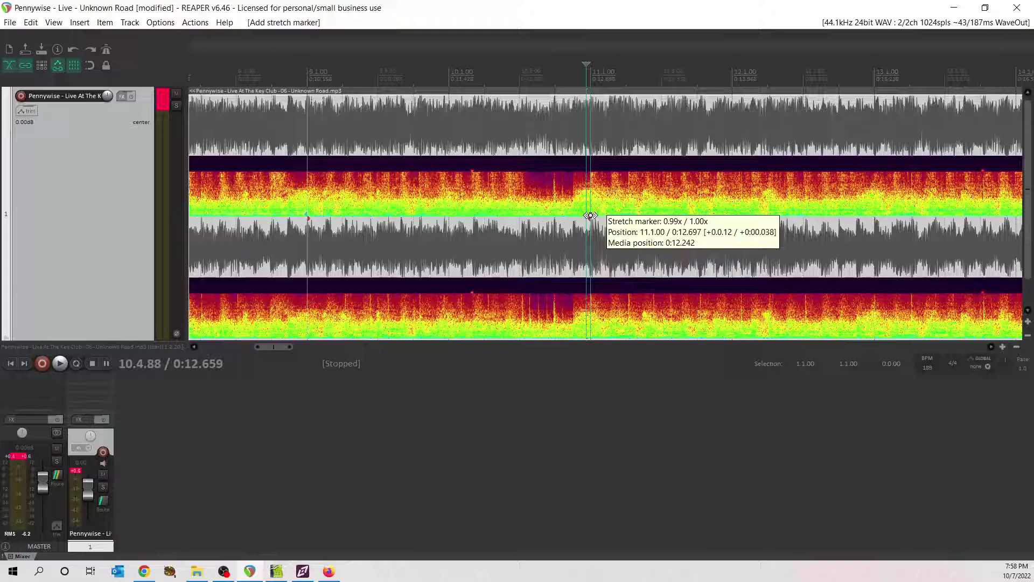
{"action": "left_click_drag", "start_coordinate": [590, 216], "coordinate": [591, 216]}
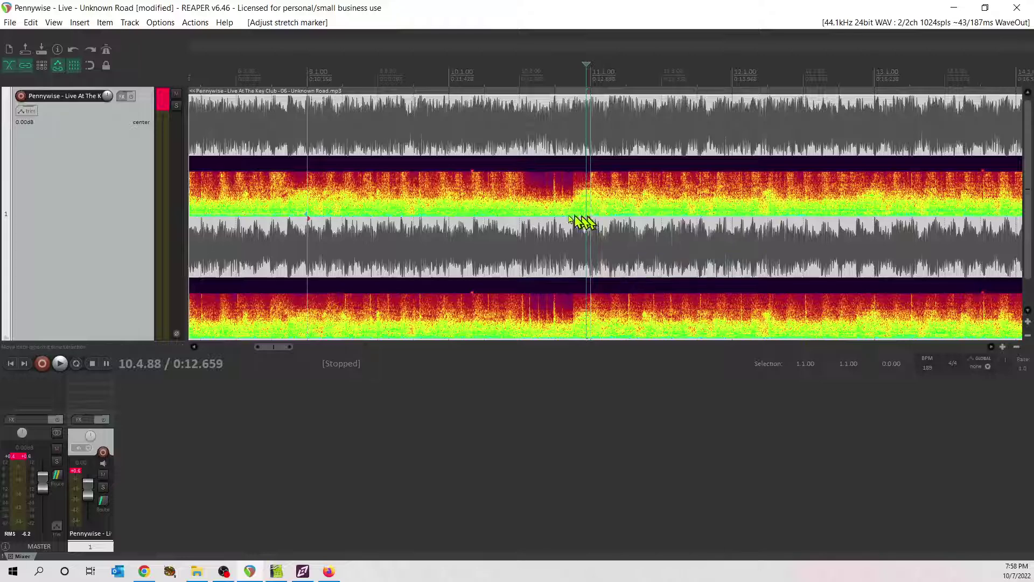
{"action": "left_click", "coordinate": [308, 214]}
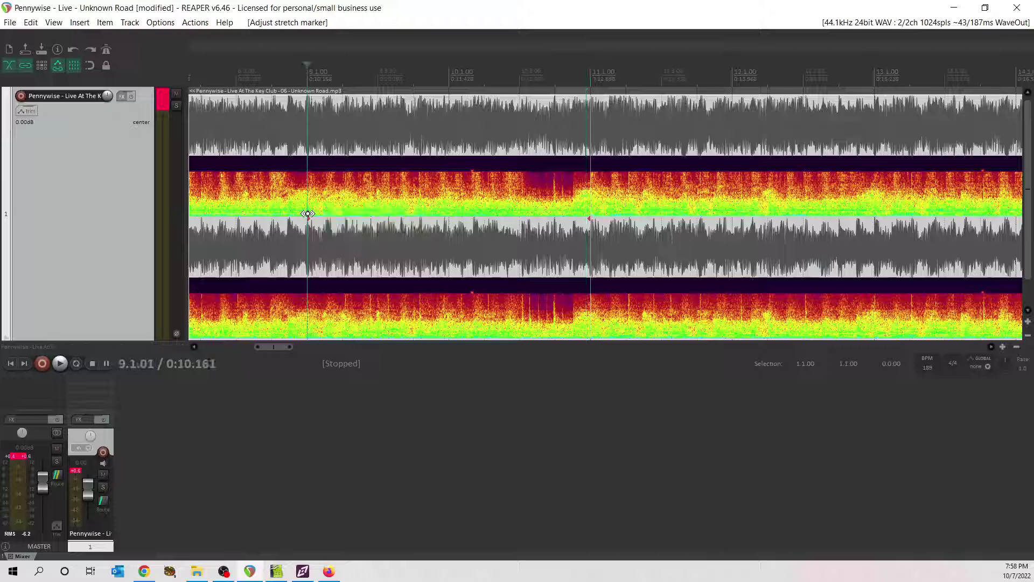
{"action": "left_click_drag", "start_coordinate": [276, 345], "coordinate": [242, 351]}
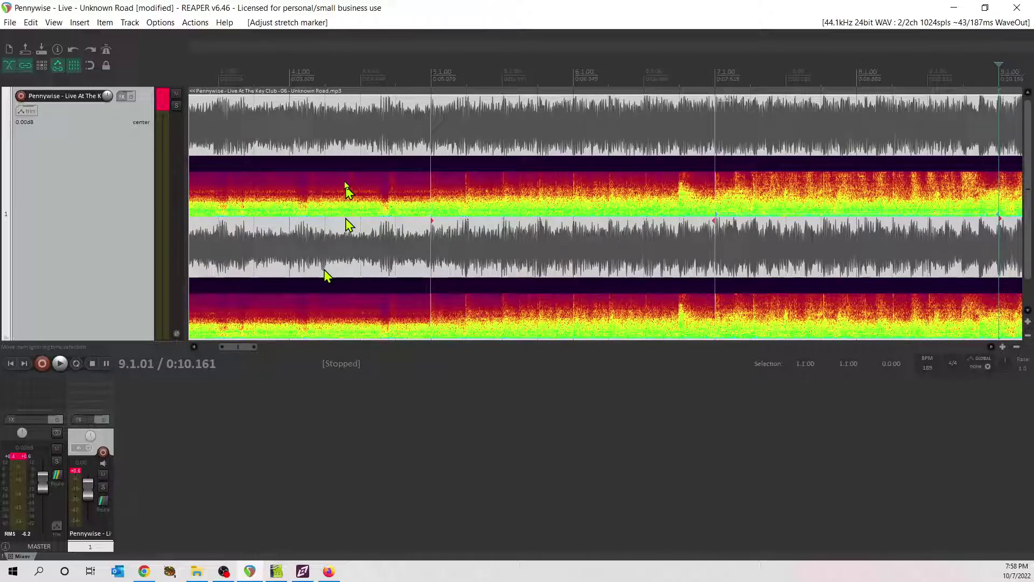
Enable the metronome from the Options menu.
{"action": "left_click", "coordinate": [399, 144]}
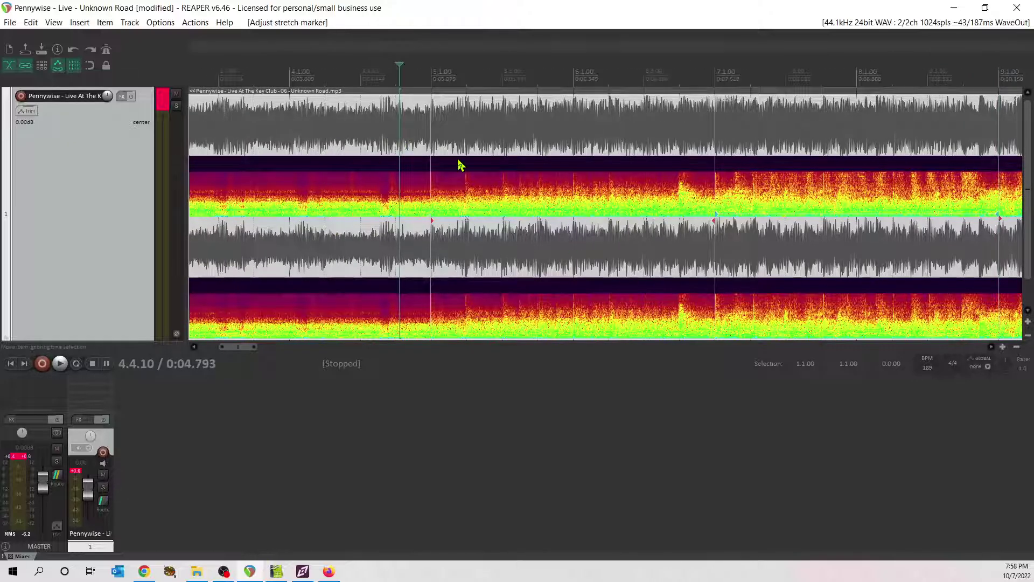
{"action": "left_click", "coordinate": [160, 23]}
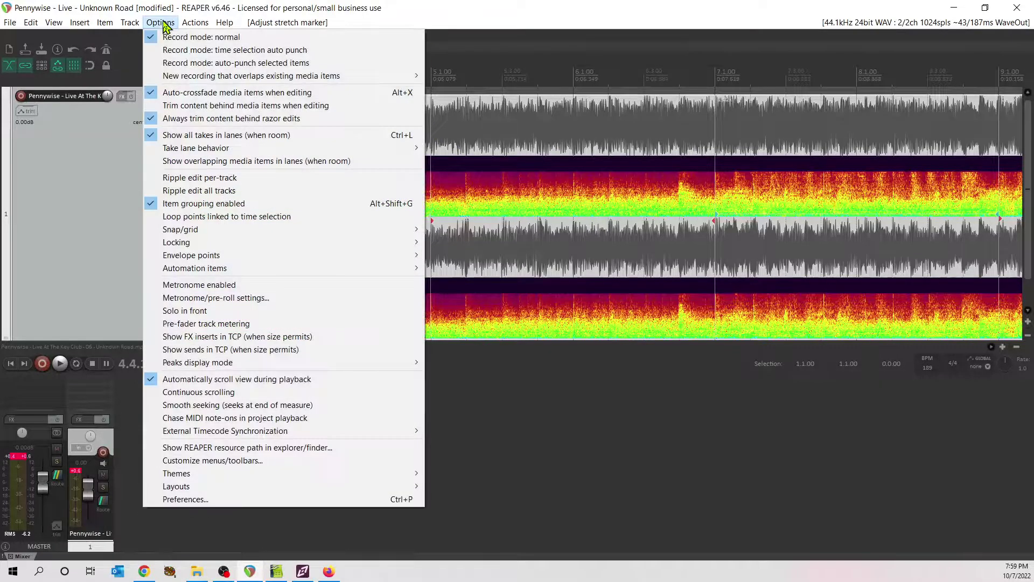
{"action": "left_click", "coordinate": [179, 286]}
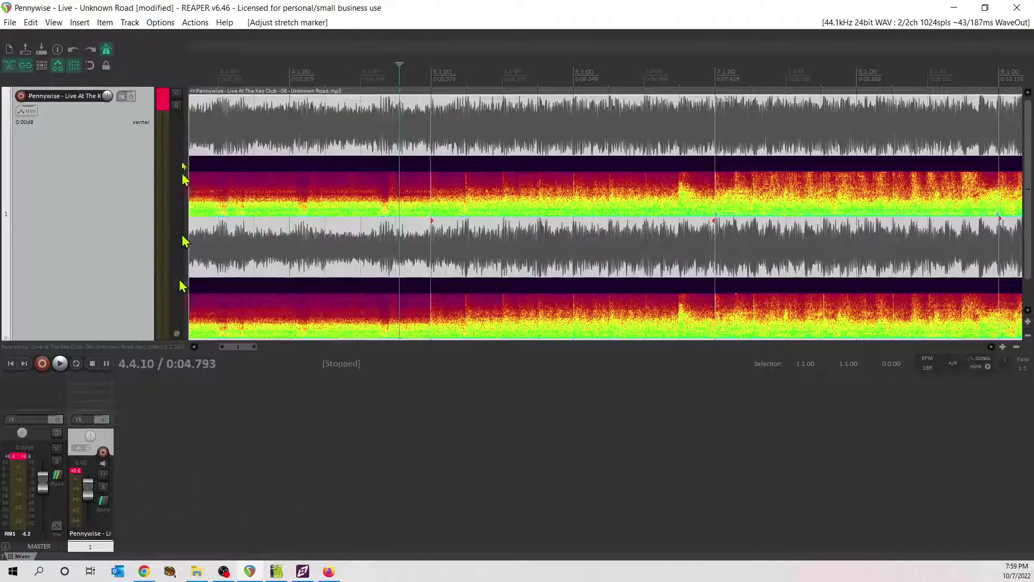
Raise the metronome's primary beat volume from -12.0 dB to about +0.63 dB.
{"action": "left_click", "coordinate": [165, 24]}
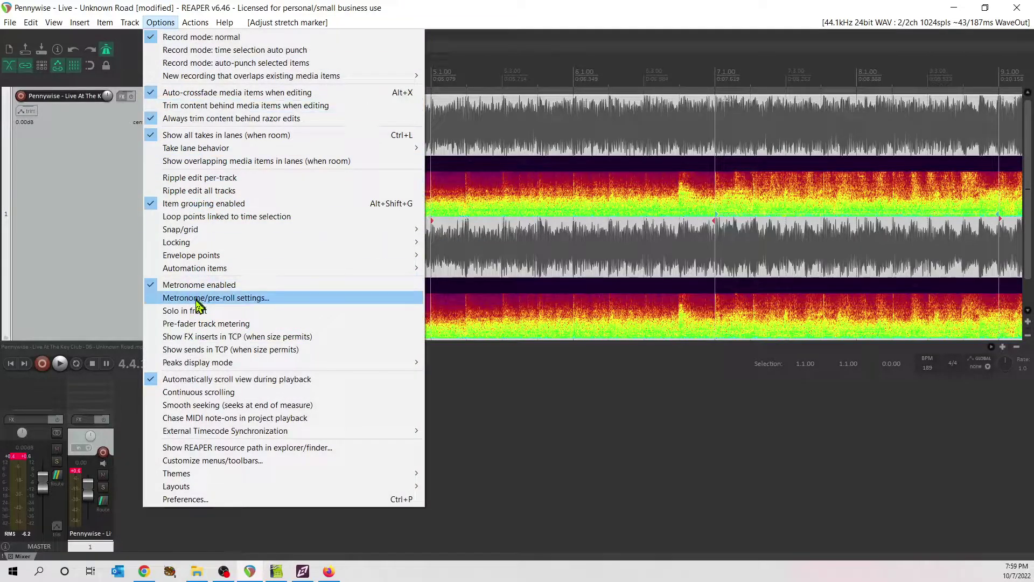
{"action": "left_click", "coordinate": [196, 299]}
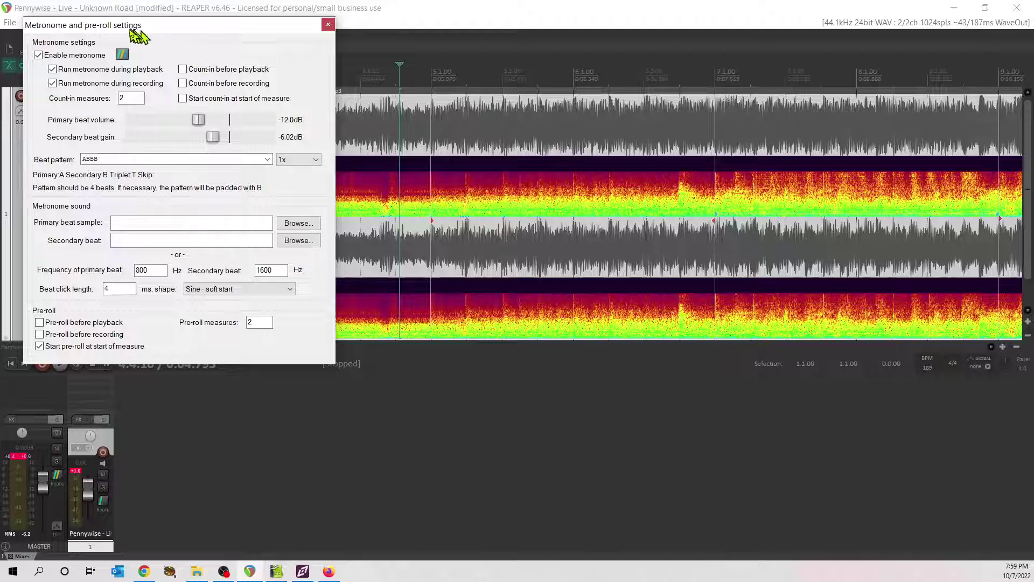
{"action": "left_click_drag", "start_coordinate": [201, 123], "coordinate": [236, 123]}
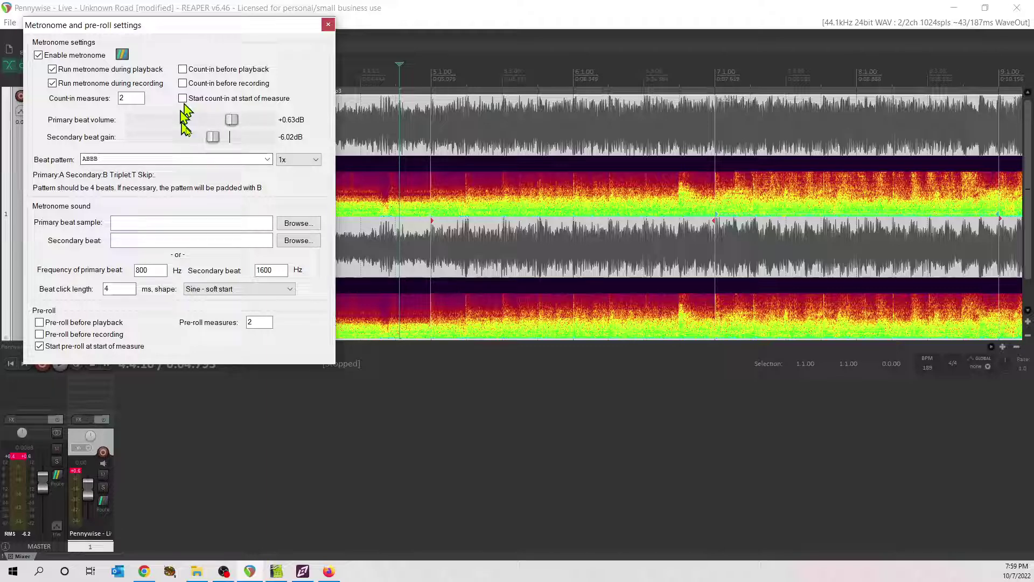
{"action": "left_click", "coordinate": [328, 26]}
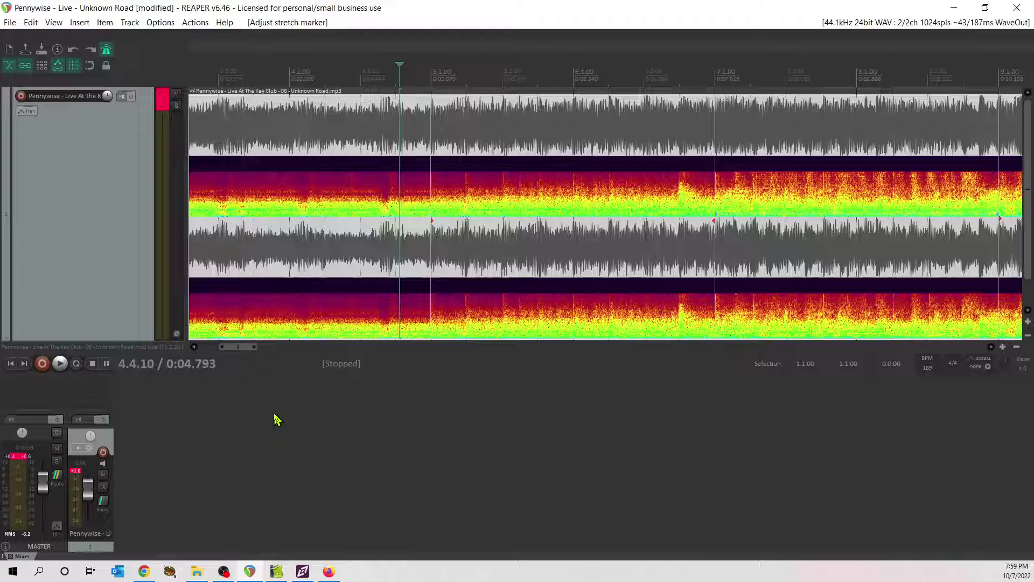
{"action": "key", "text": "space"}
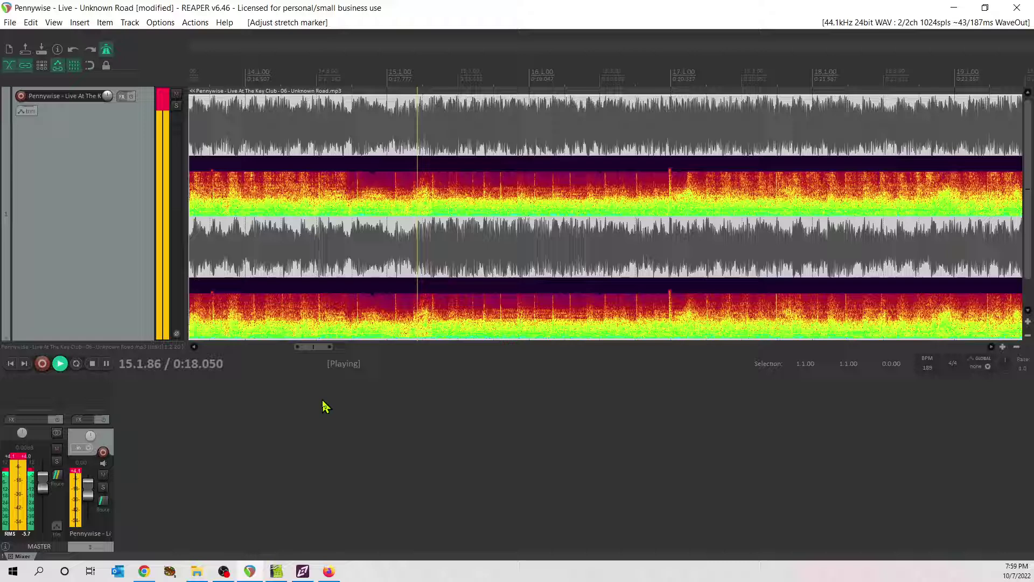
{"action": "key", "text": "space"}
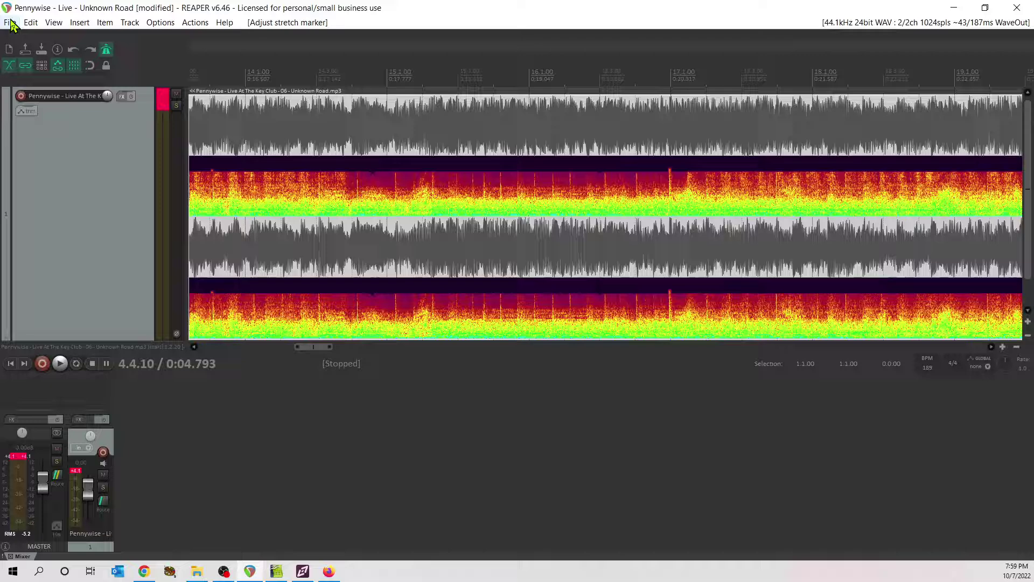
Switch the Render to File format from WAV to OGG Vorbis at VBR quality 0.70.
{"action": "left_click", "coordinate": [11, 24]}
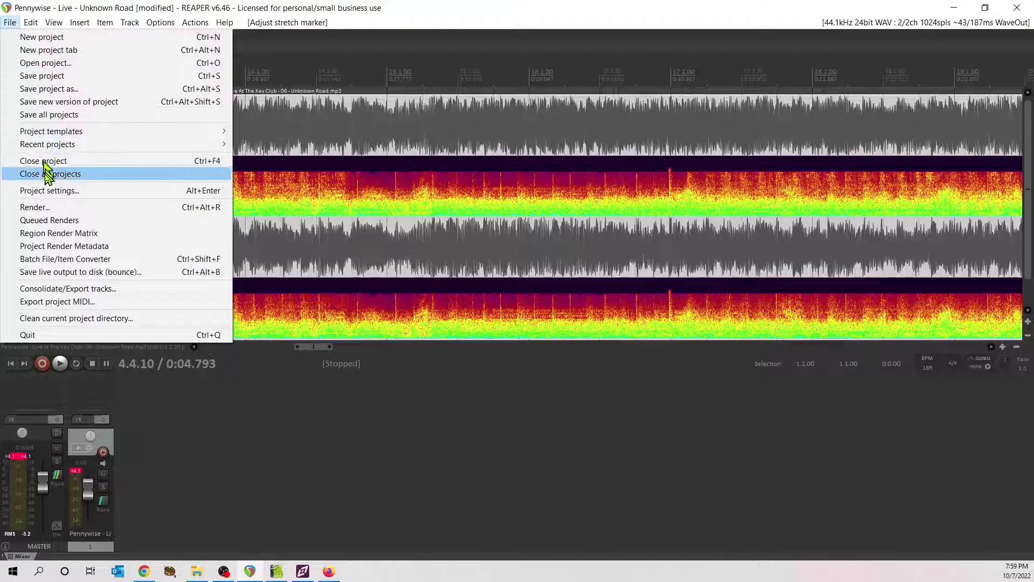
{"action": "left_click", "coordinate": [49, 210]}
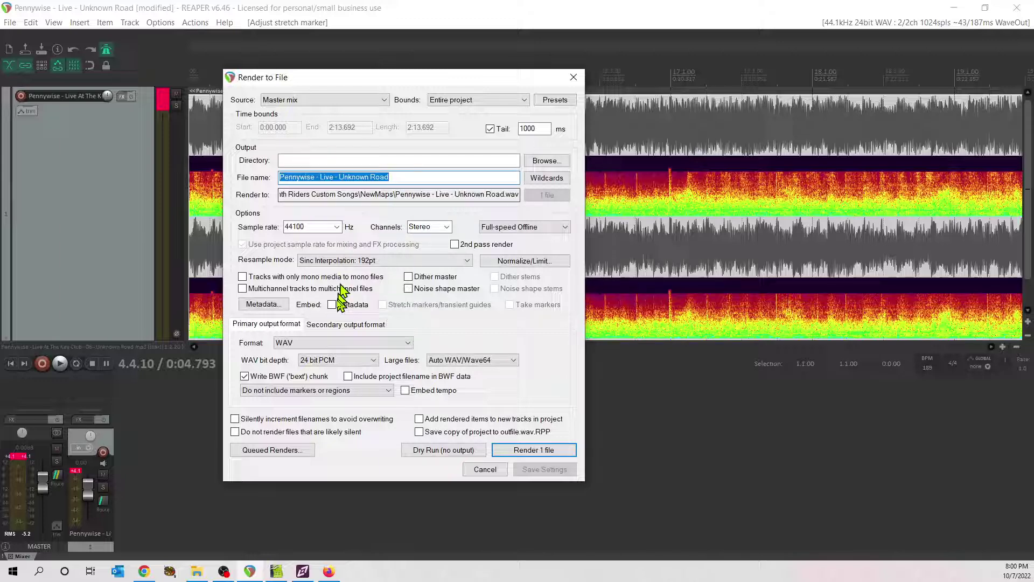
{"action": "left_click", "coordinate": [314, 343]}
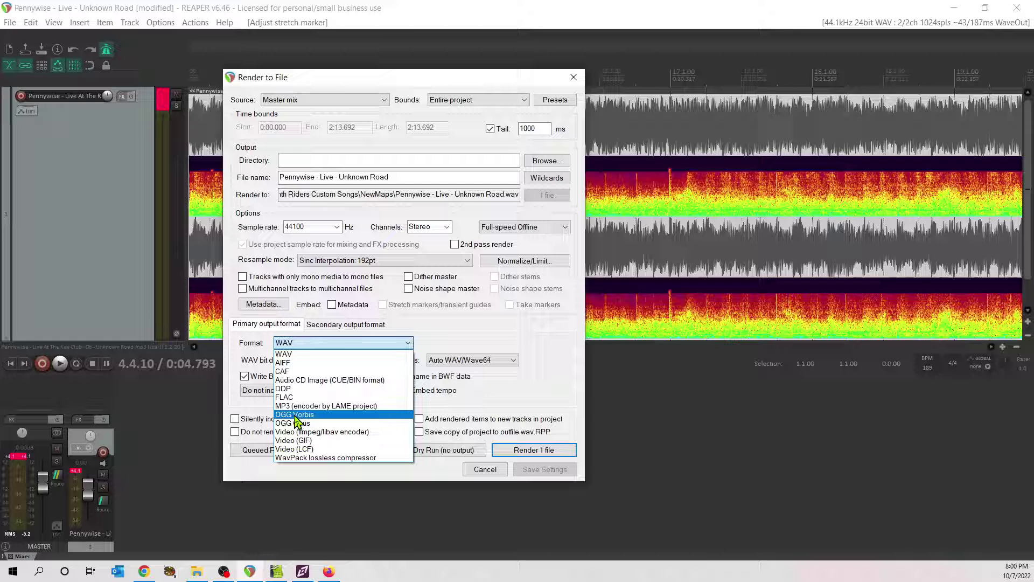
{"action": "left_click", "coordinate": [327, 415]}
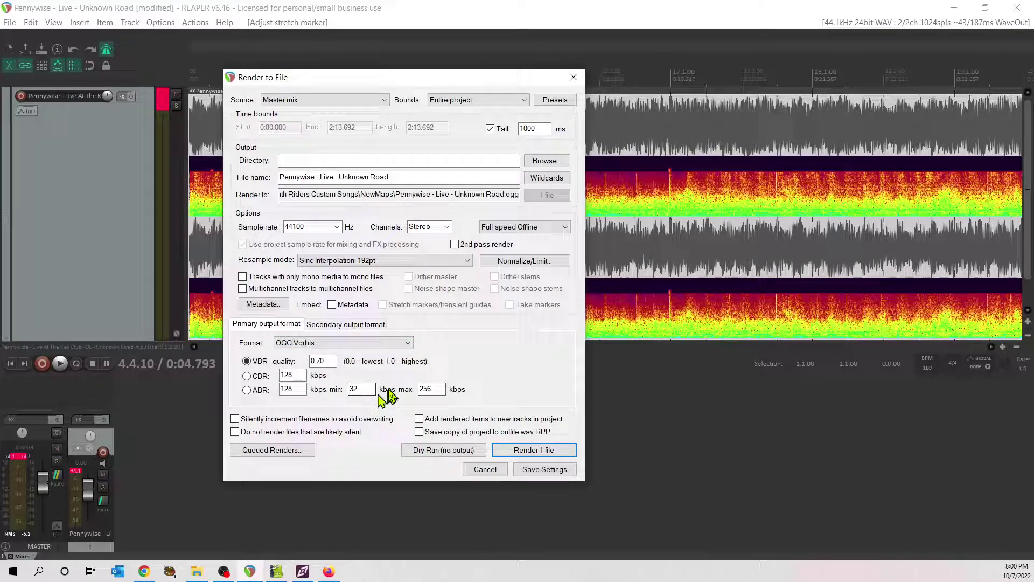
{"action": "left_click", "coordinate": [326, 361]}
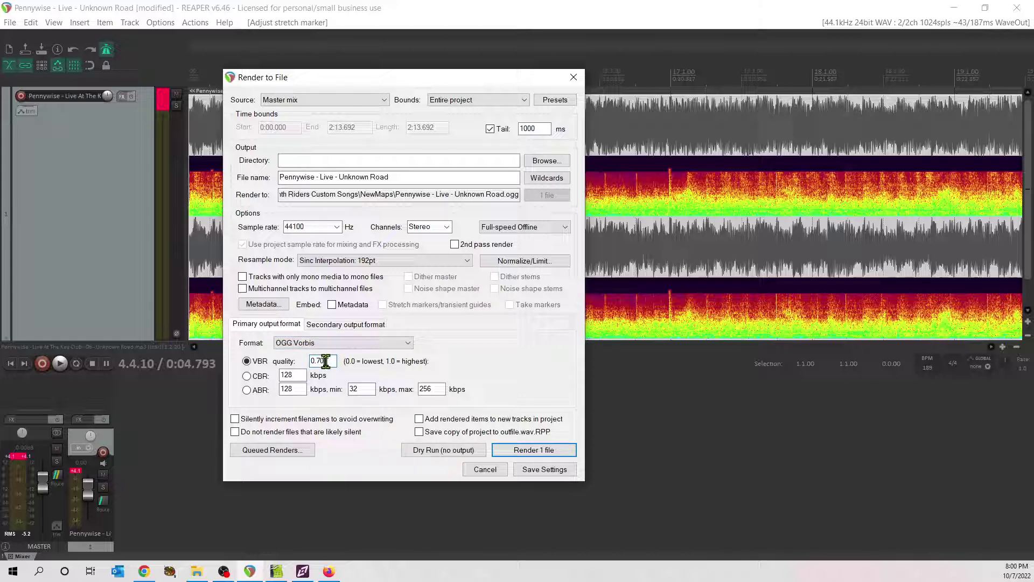